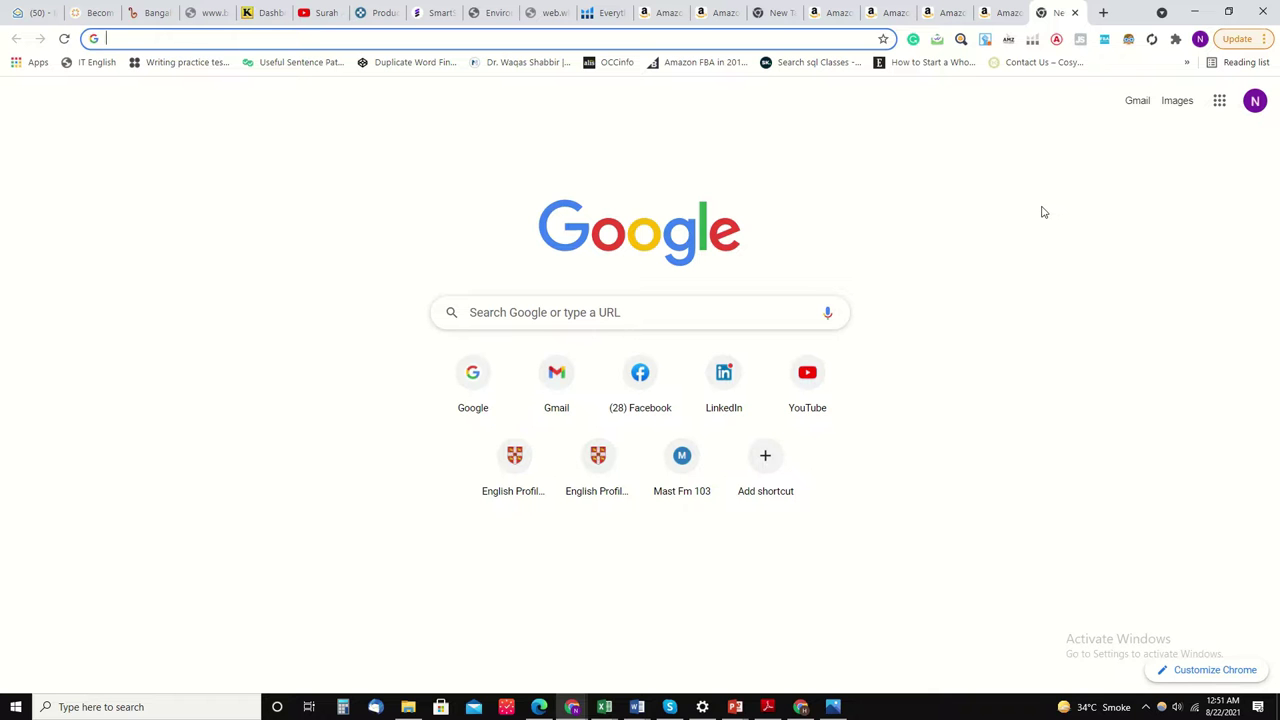
Bring up the saved Opportunity Score.png Jungle Scout screenshot showing score 4, High Demand
click(833, 706)
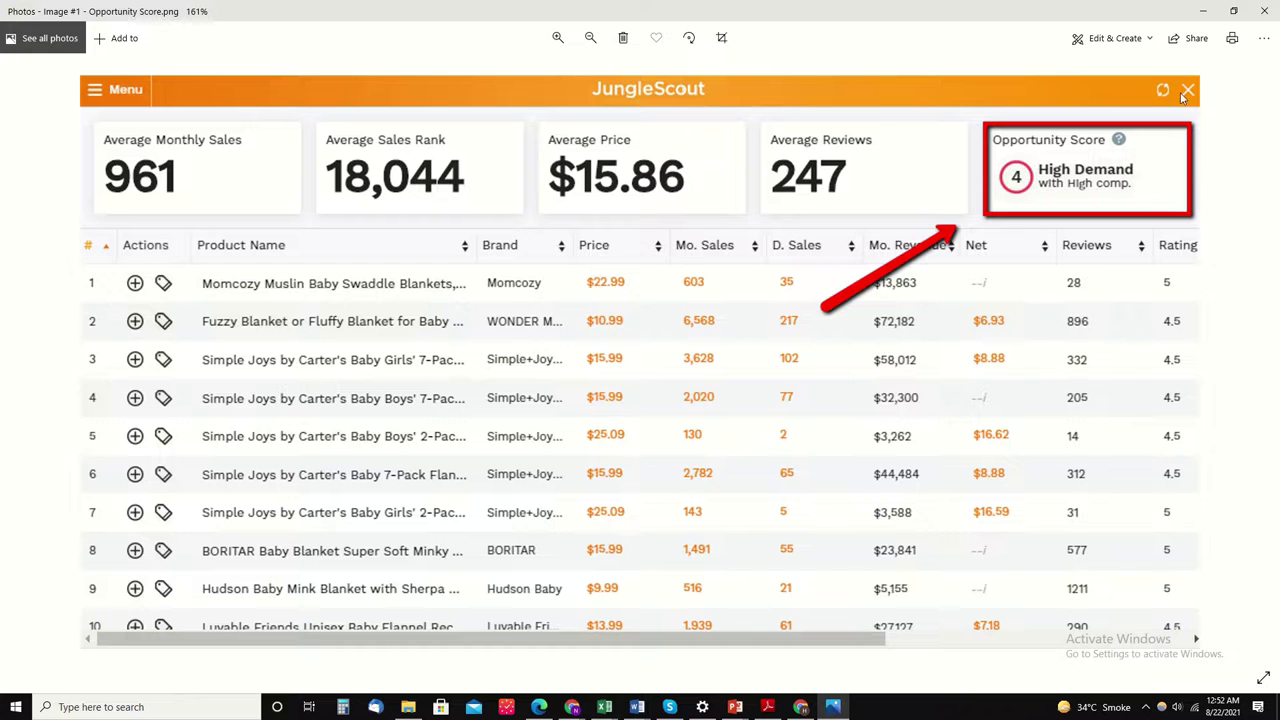
Minimize the Opportunity Score screenshot in Photos to get back to Chrome
click(1206, 10)
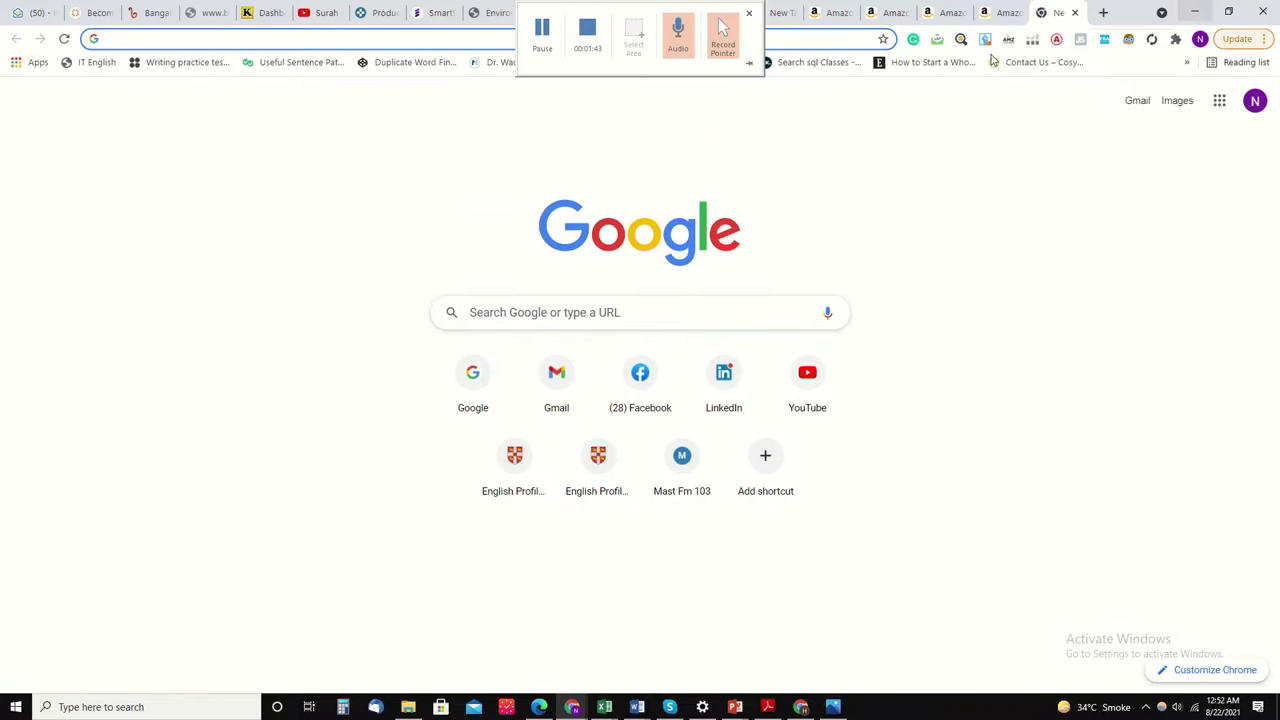
Check the swaddle blanket listing tabs, then show the muslin swaddle blanket results from the top
click(906, 11)
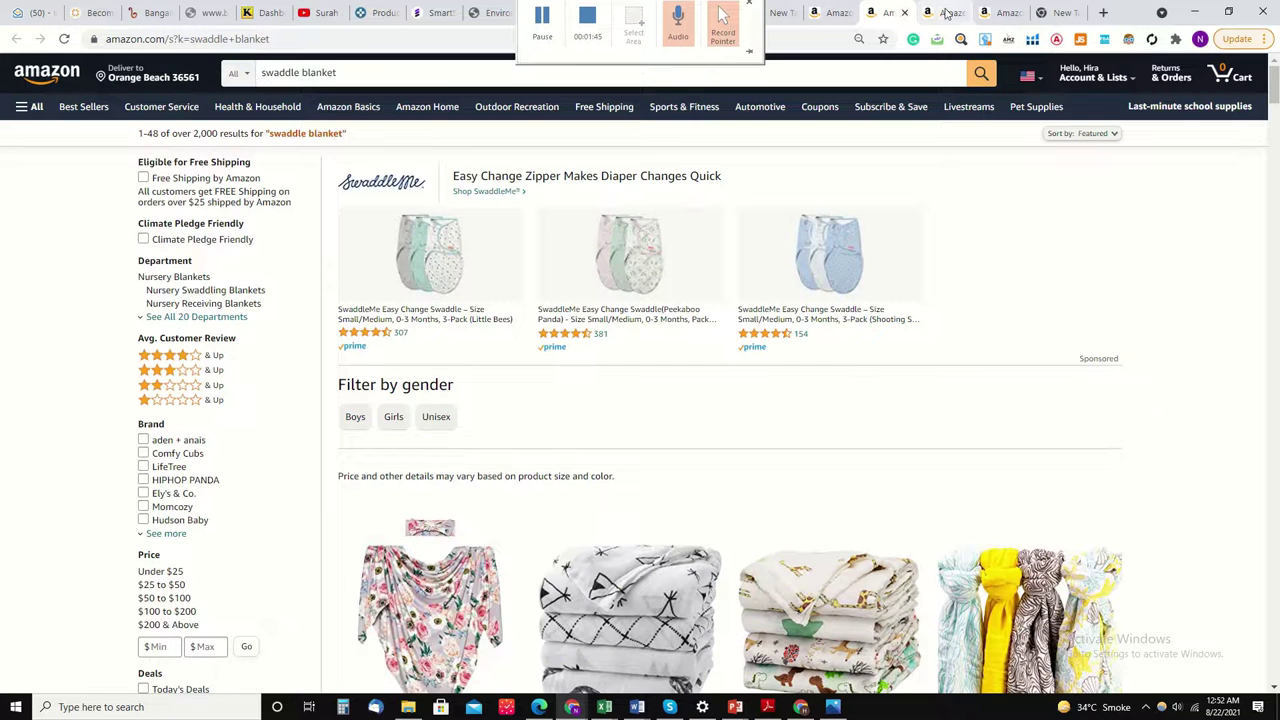
click(948, 12)
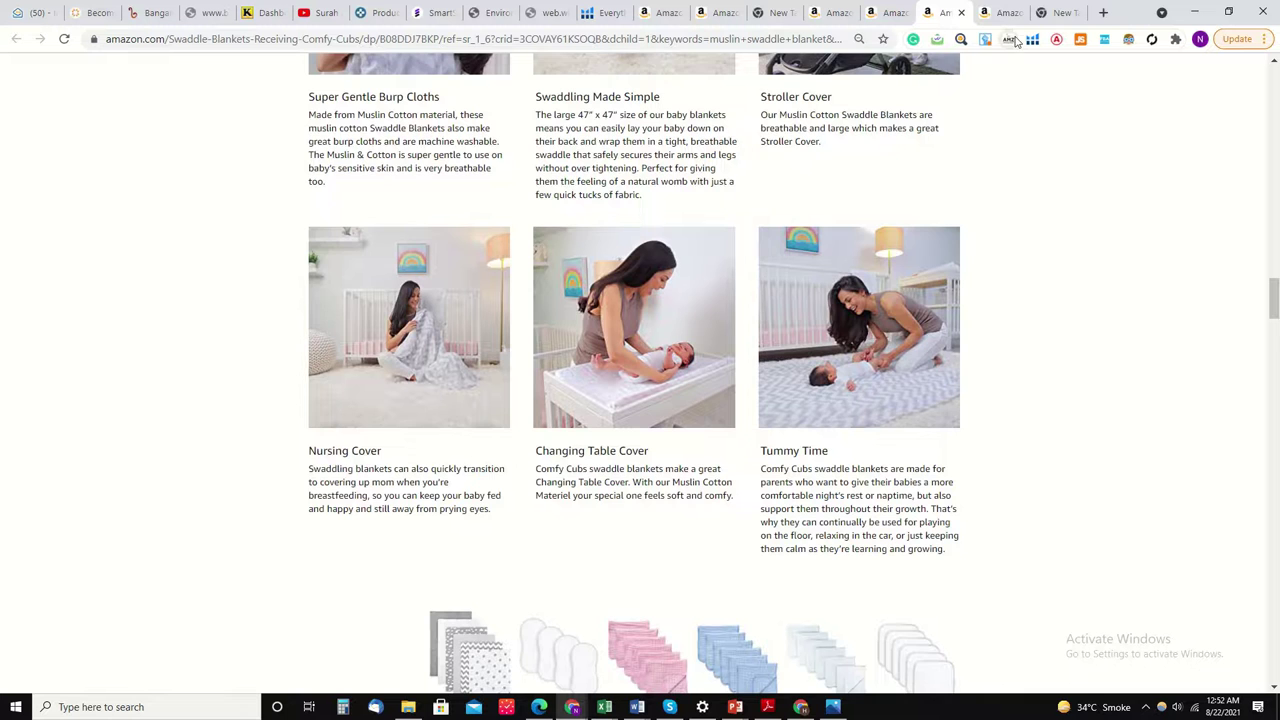
scroll(1009, 86, up, 15)
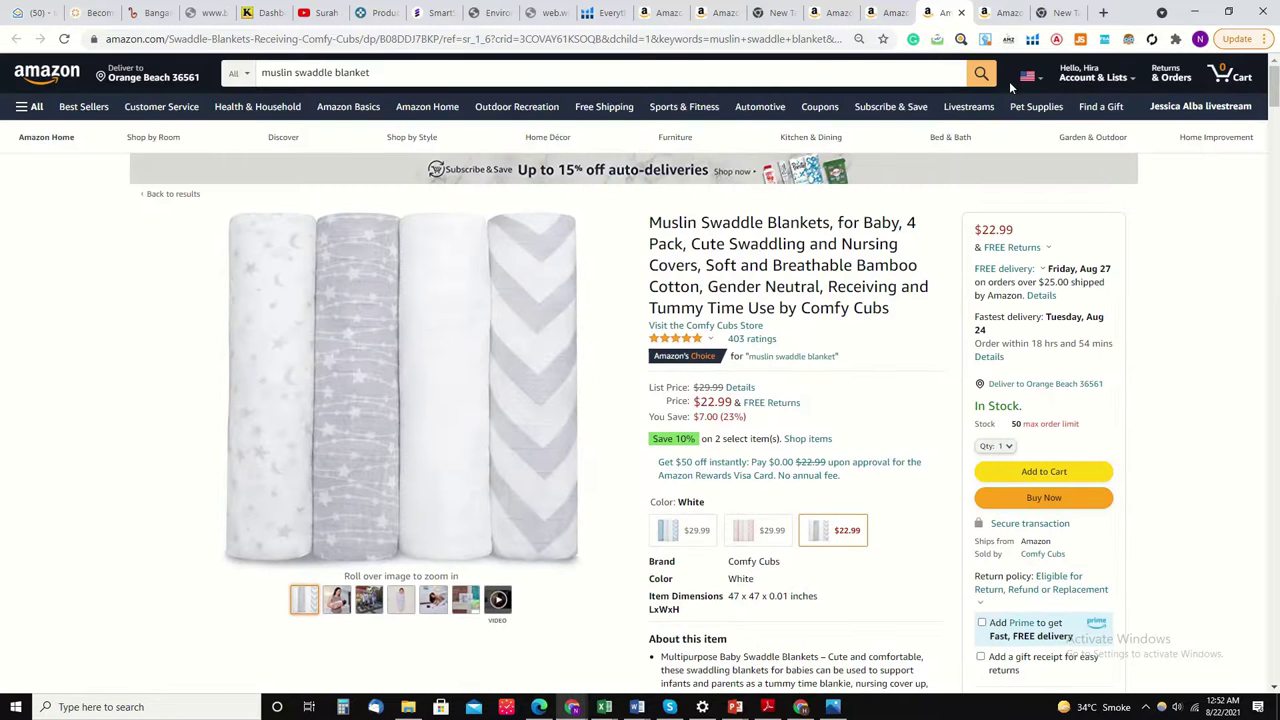
click(986, 14)
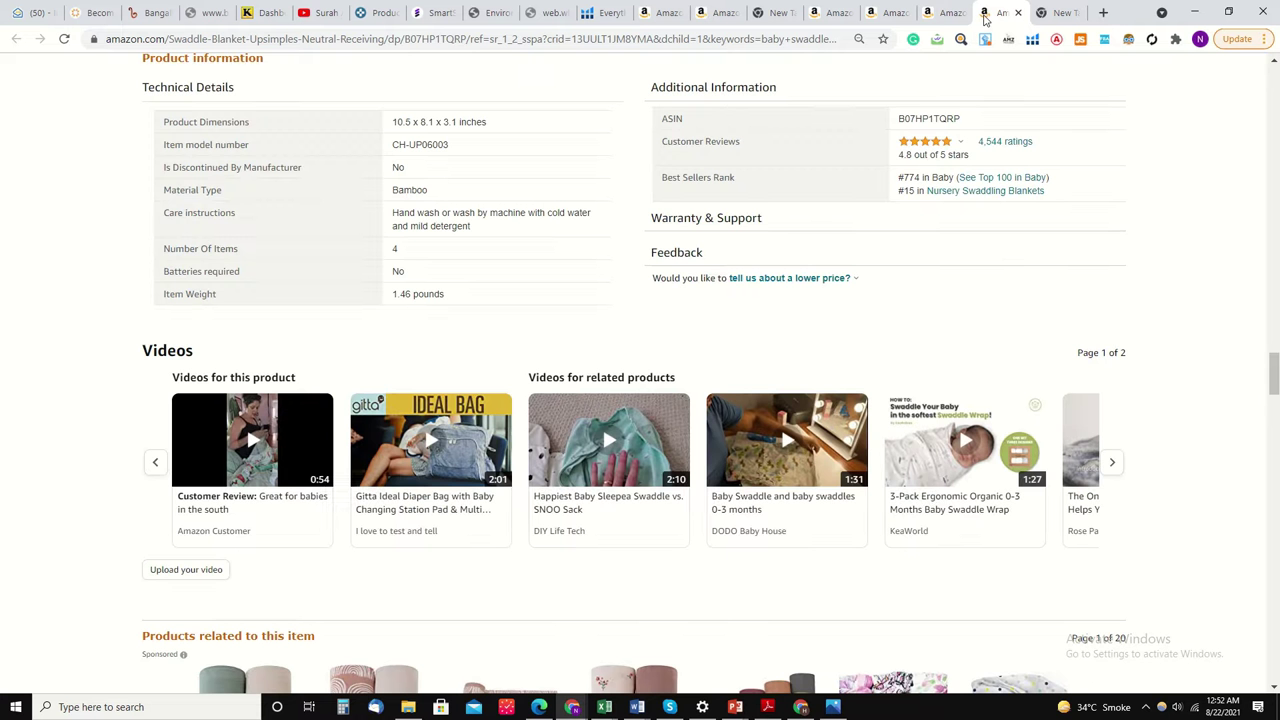
click(884, 14)
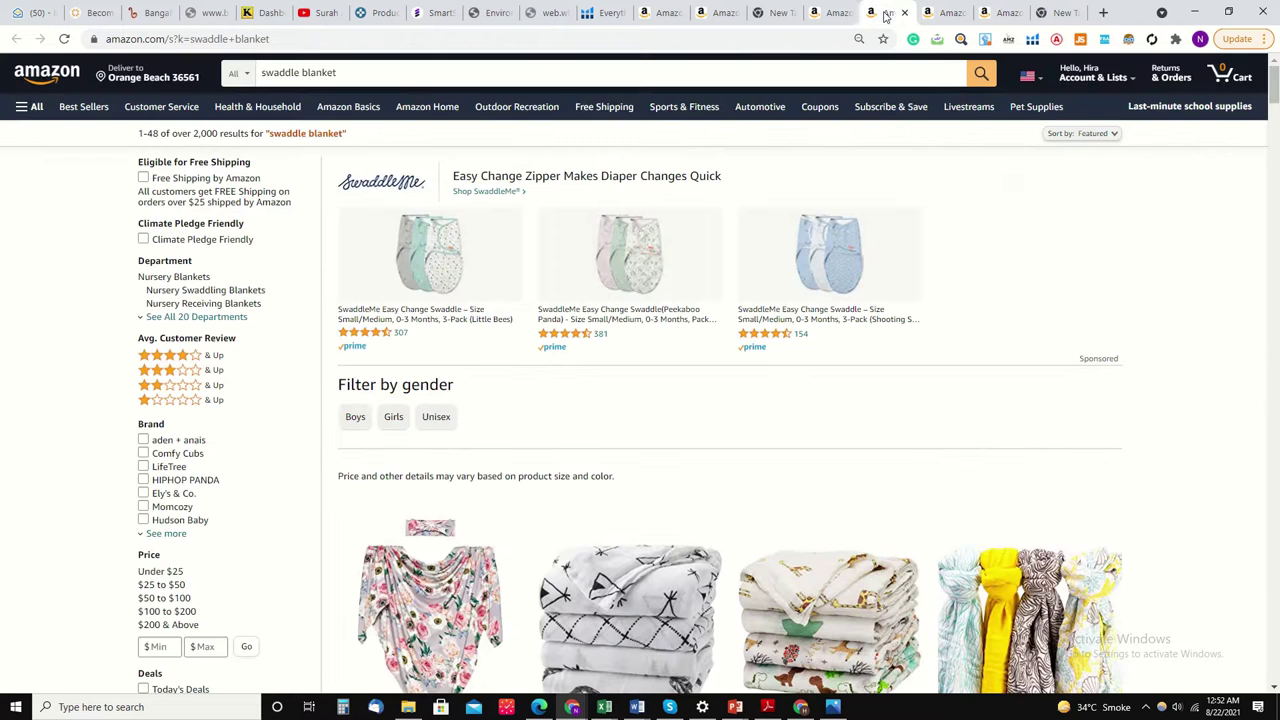
click(830, 13)
scroll(1276, 291, up, 5)
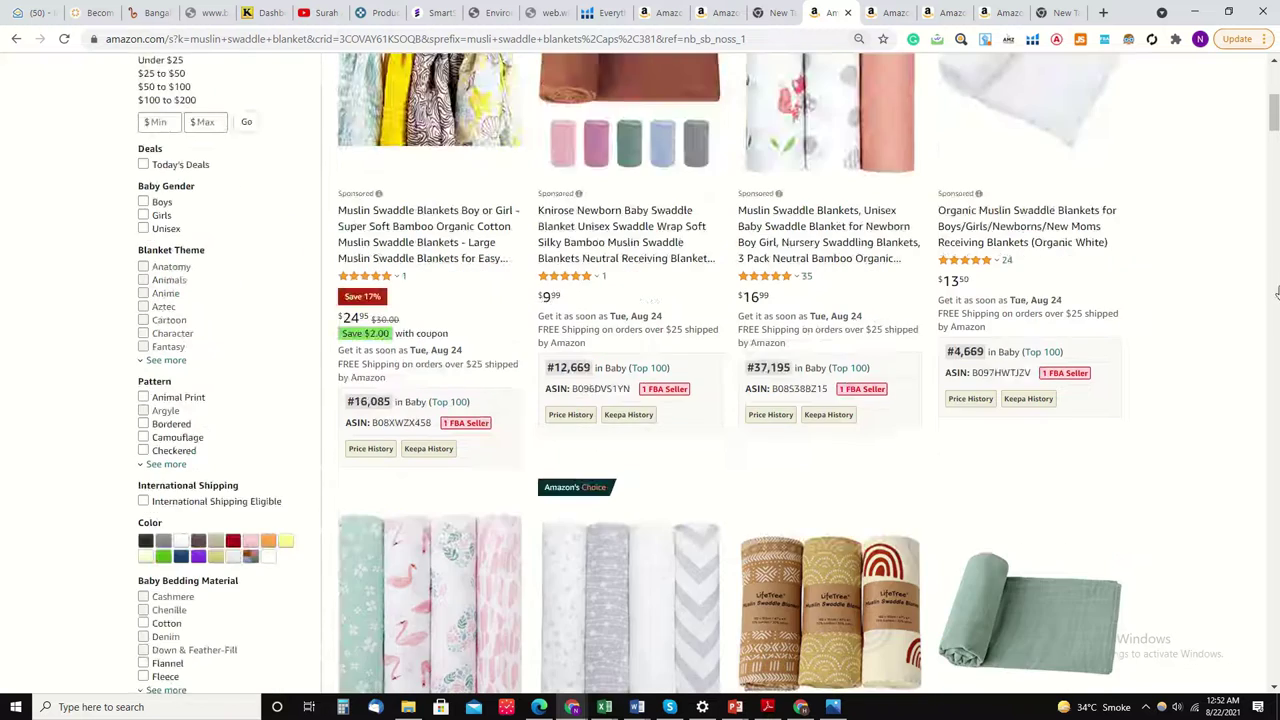
scroll(1276, 291, up, 5)
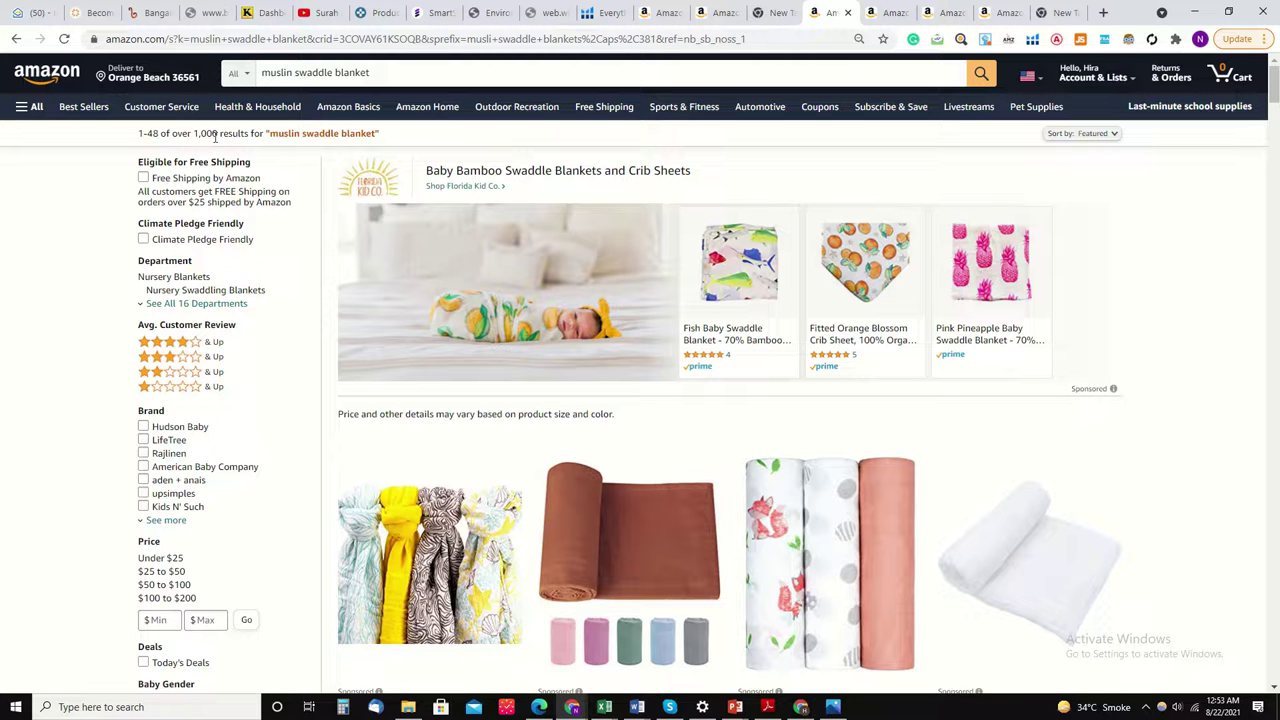
Highlight the over-1,000 results count and scan the muslin swaddle listings' ranks and ASINs
drag(217, 134, 193, 134)
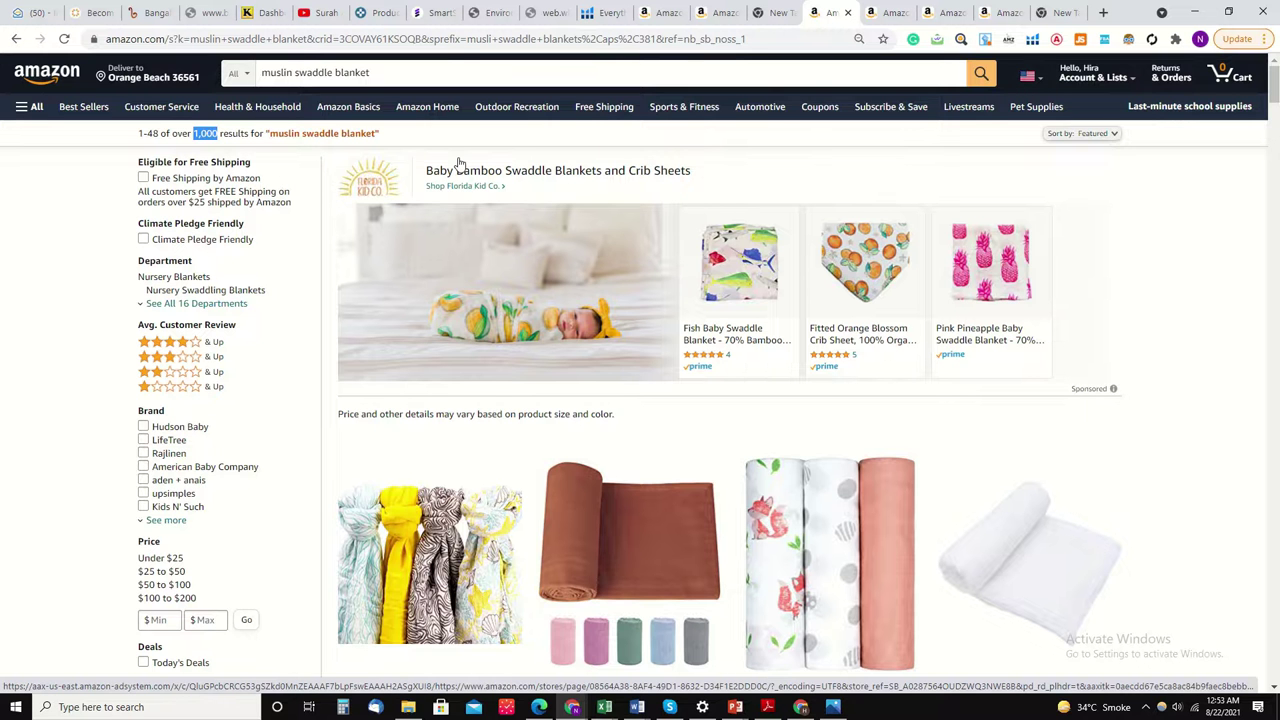
scroll(461, 162, down, 3)
scroll(464, 160, down, 3)
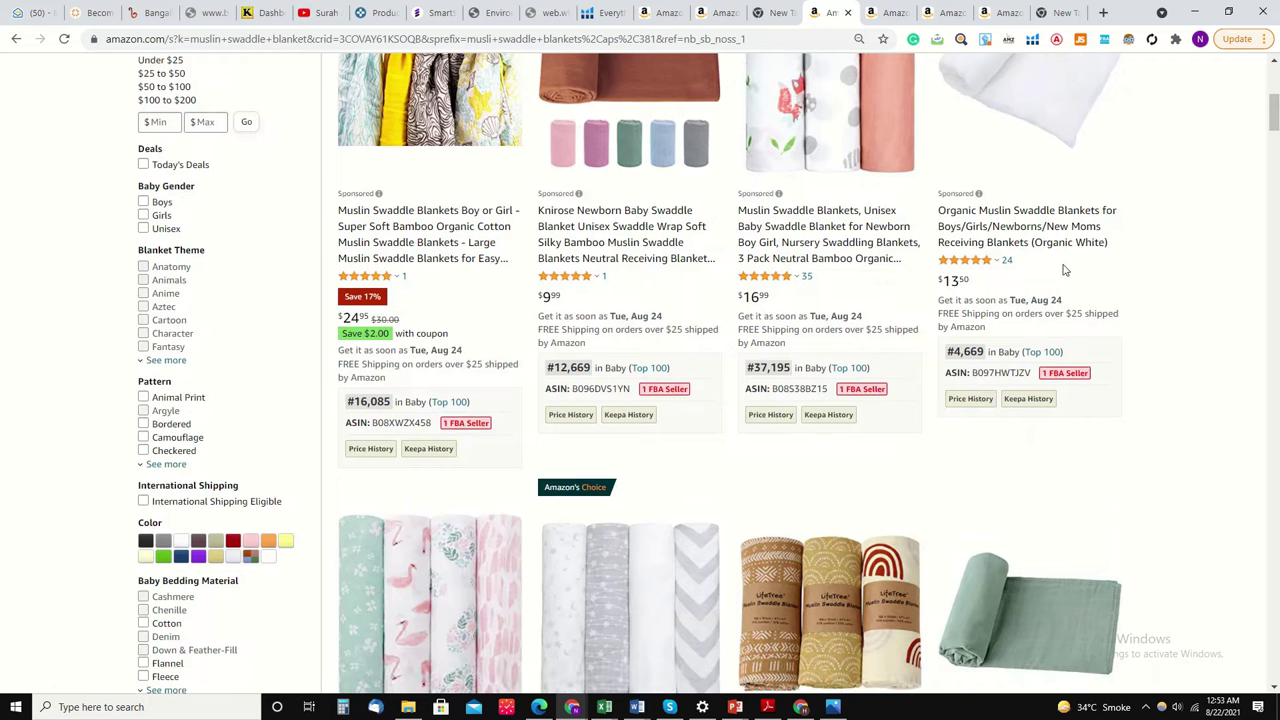
scroll(1032, 316, down, 5)
scroll(1032, 316, down, 1)
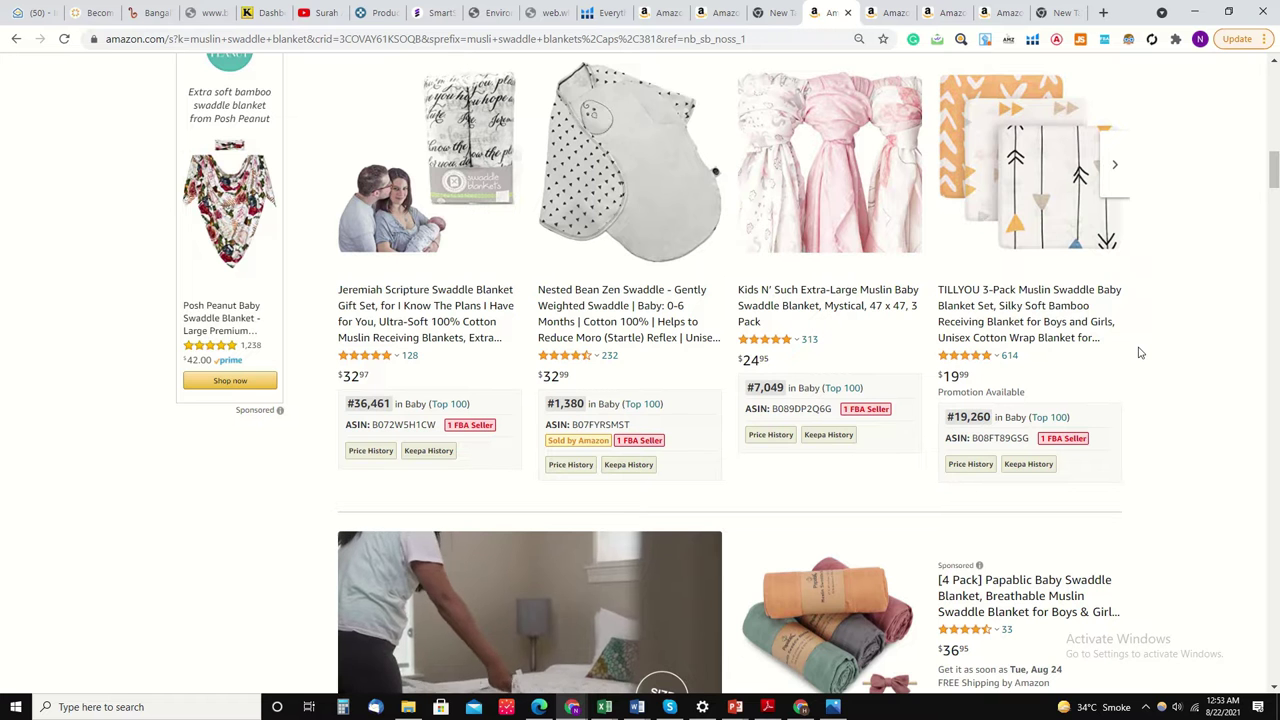
scroll(1140, 352, up, 10)
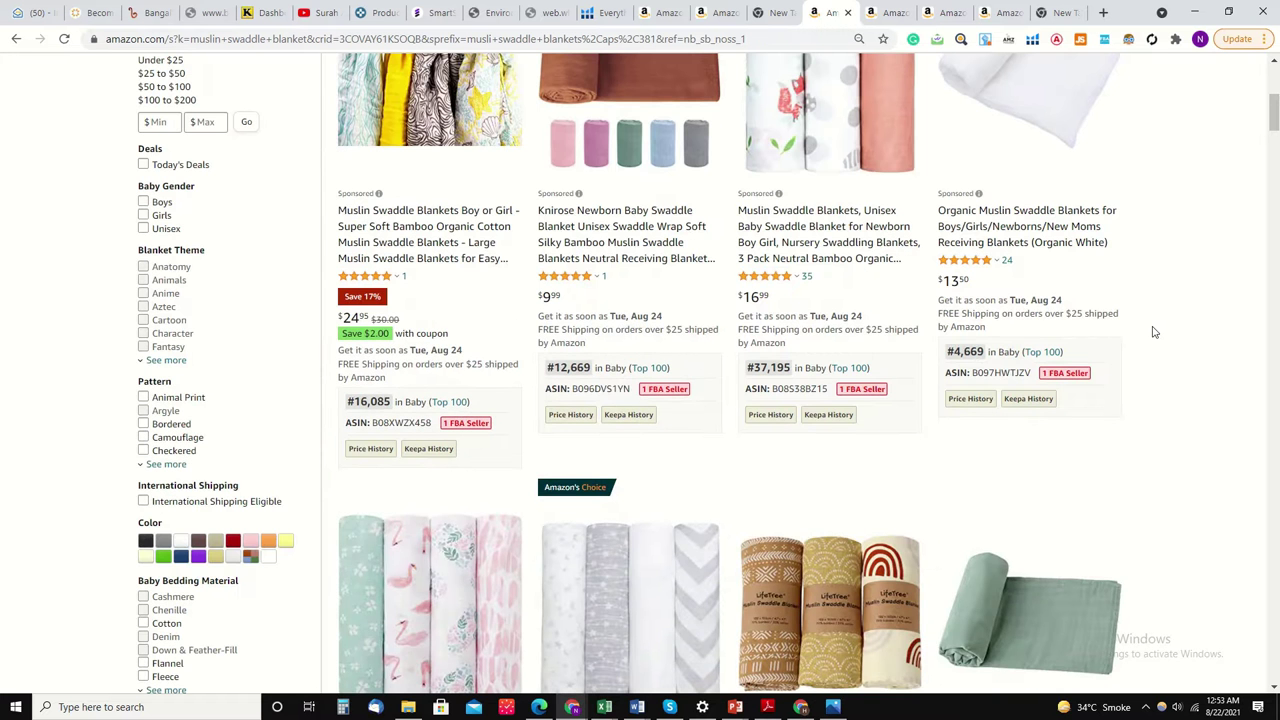
scroll(1153, 332, up, 8)
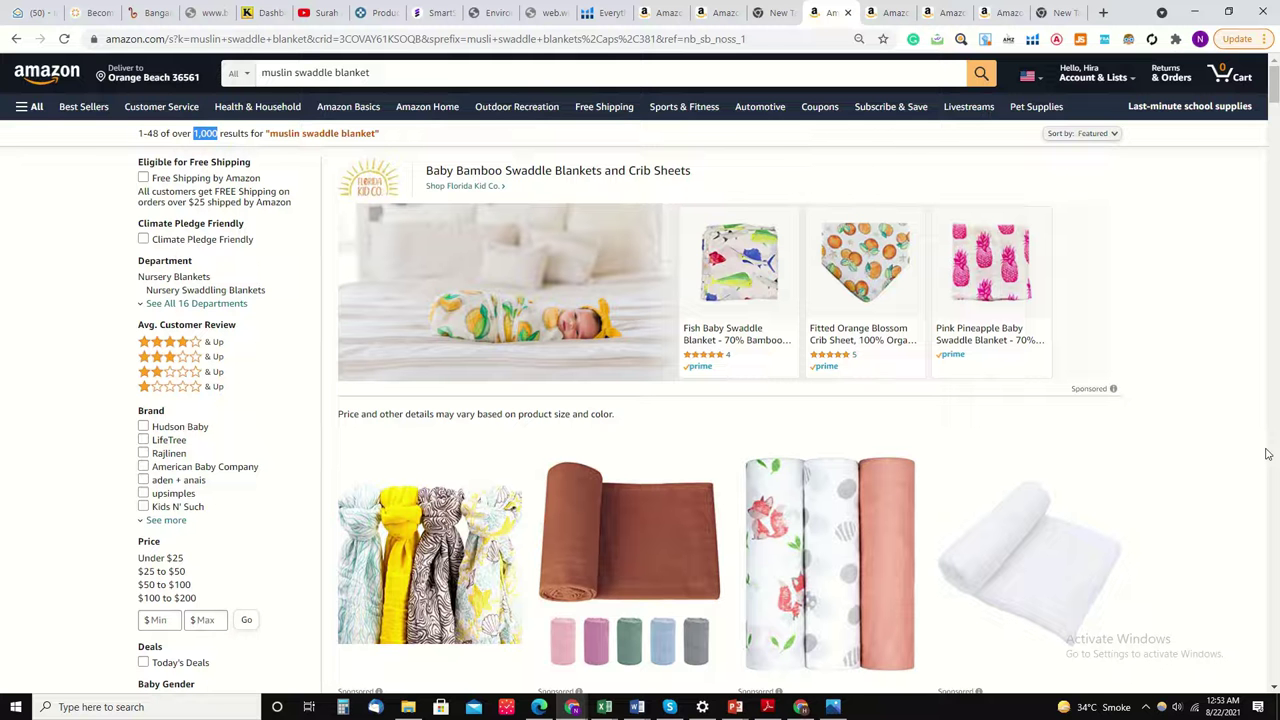
scroll(1262, 490, down, 8)
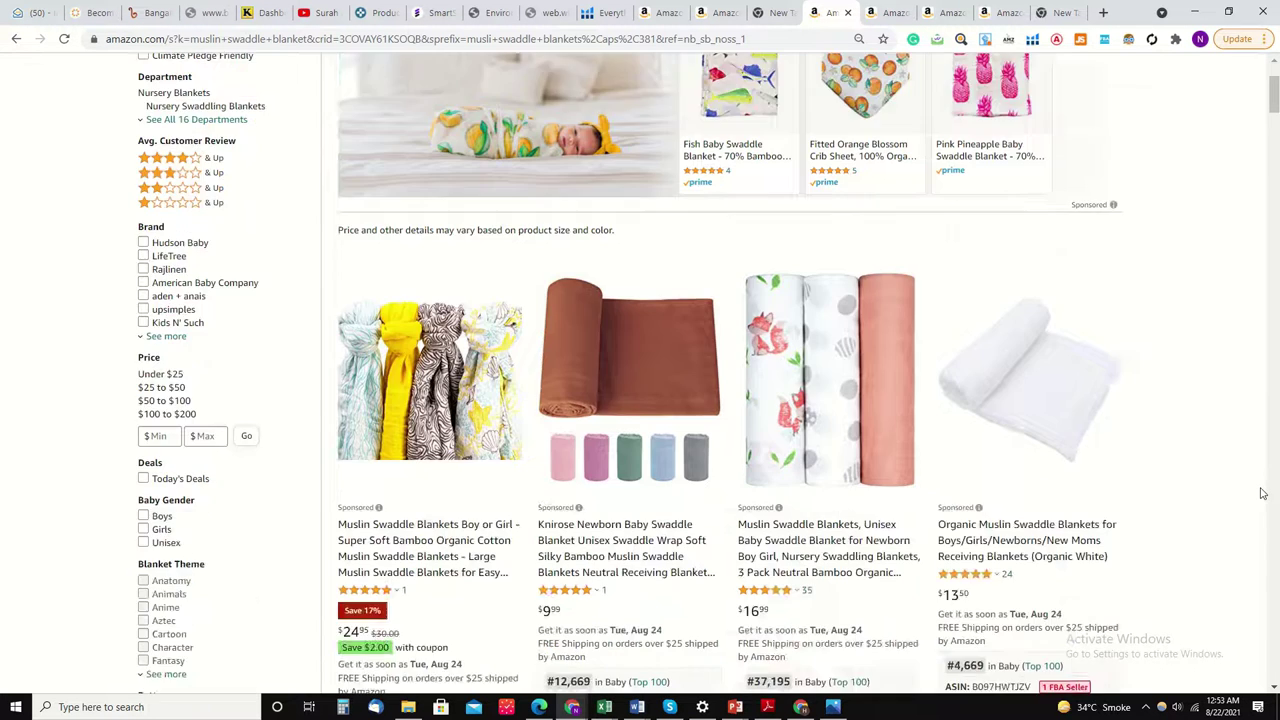
scroll(1262, 493, up, 10)
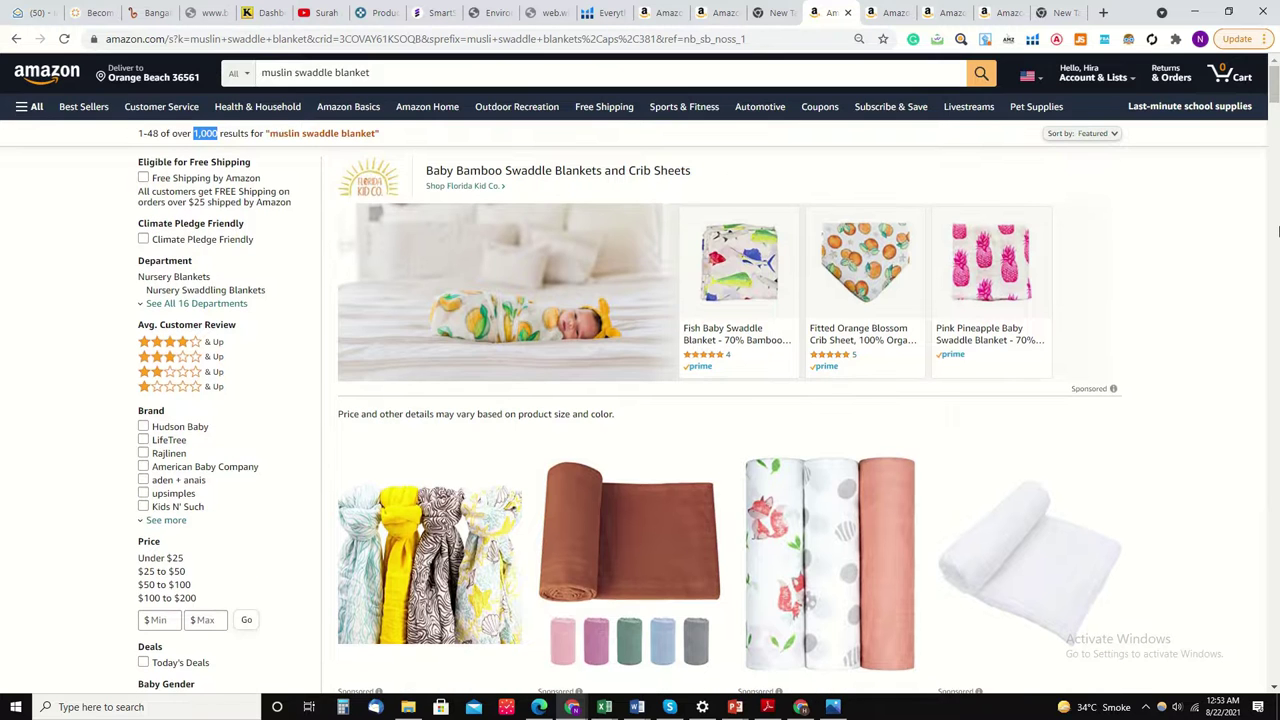
scroll(1277, 232, down, 7)
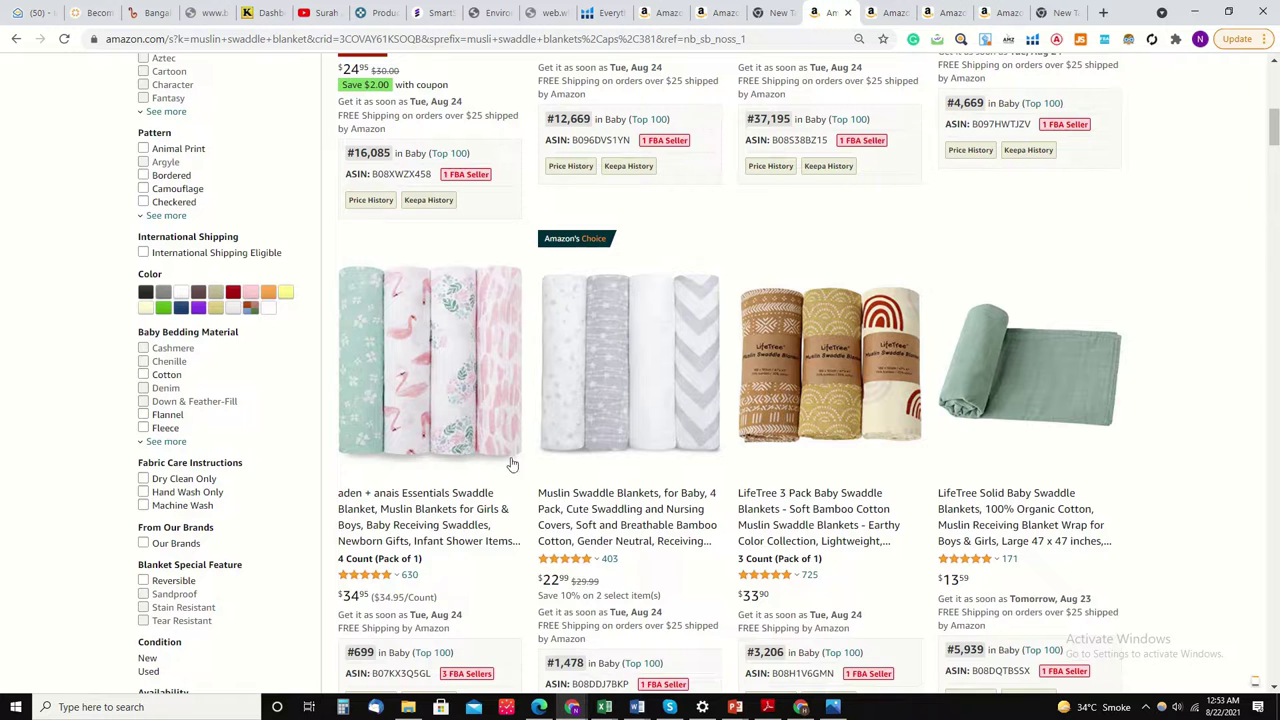
Open the Comfy Cubs Muslin Swaddle Blankets listing and select ASIN B08DDJ7BKP in its URL
click(889, 10)
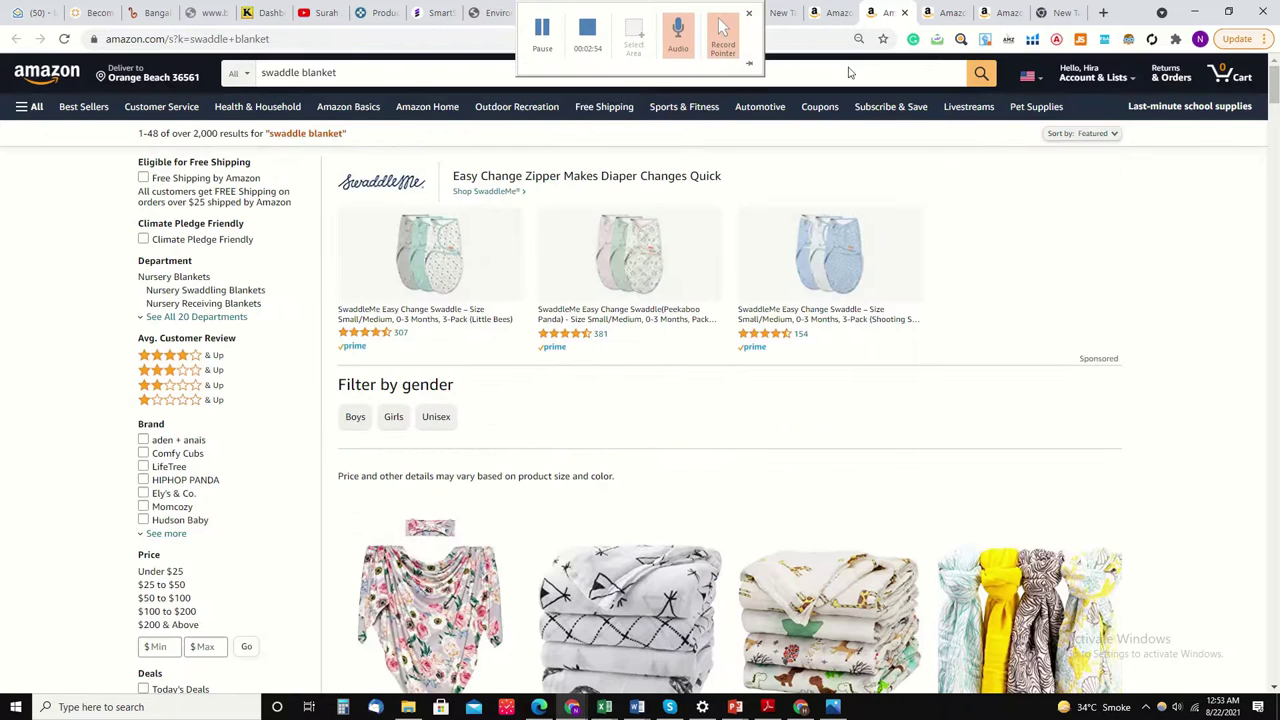
click(955, 12)
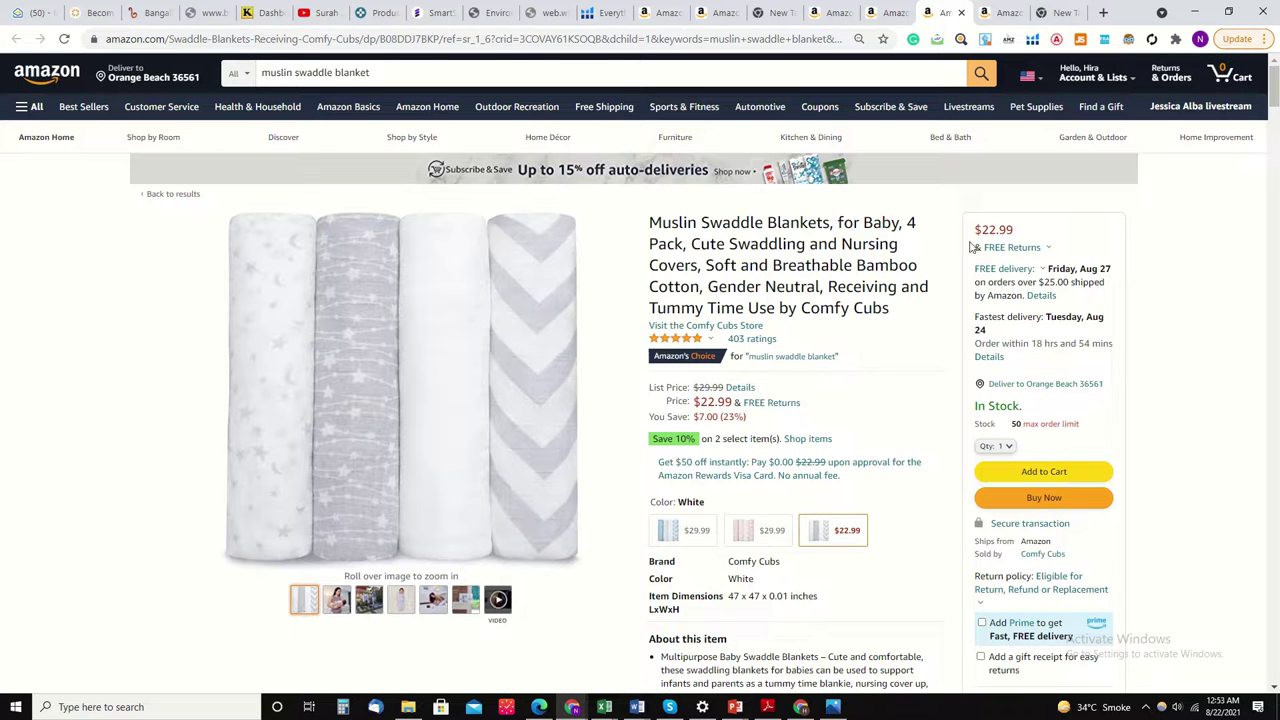
click(428, 40)
double_click(445, 39)
key(ctrl+c)
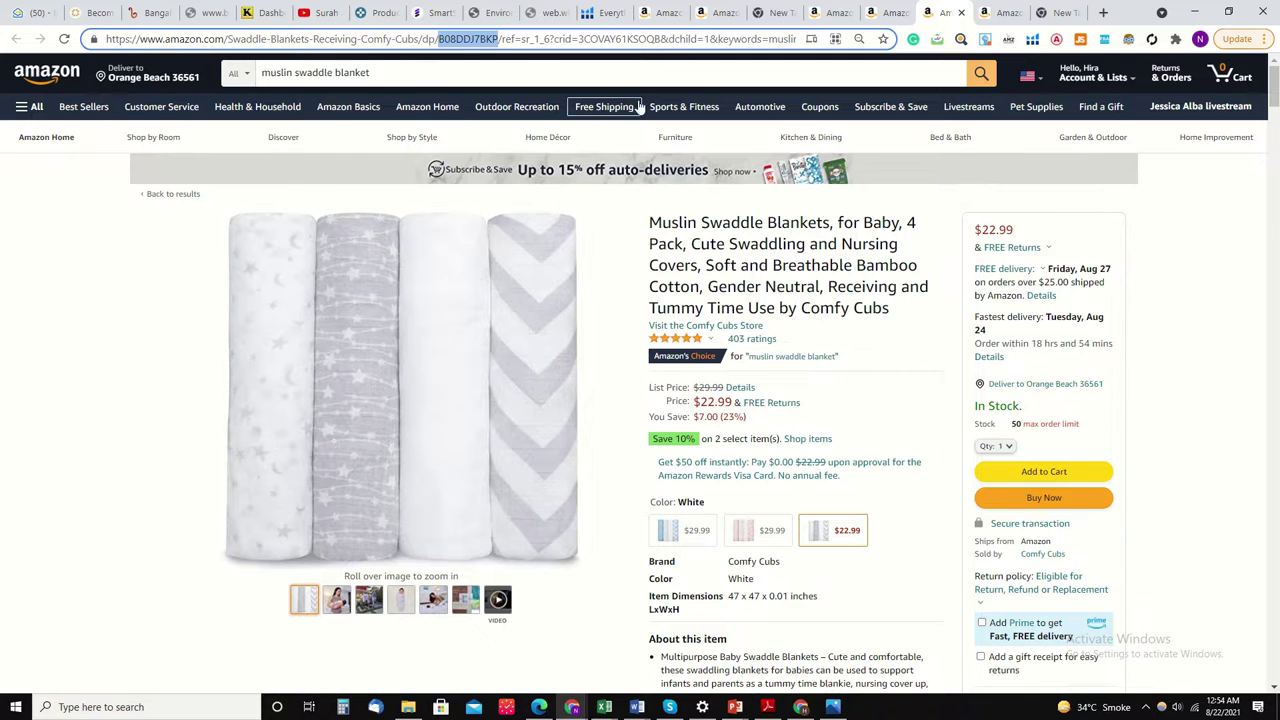
Scroll to the Comfy Cubs Product information: ASIN B08DDJ7BKP, #1,478 in Baby
scroll(638, 95, down, 6)
scroll(638, 98, down, 20)
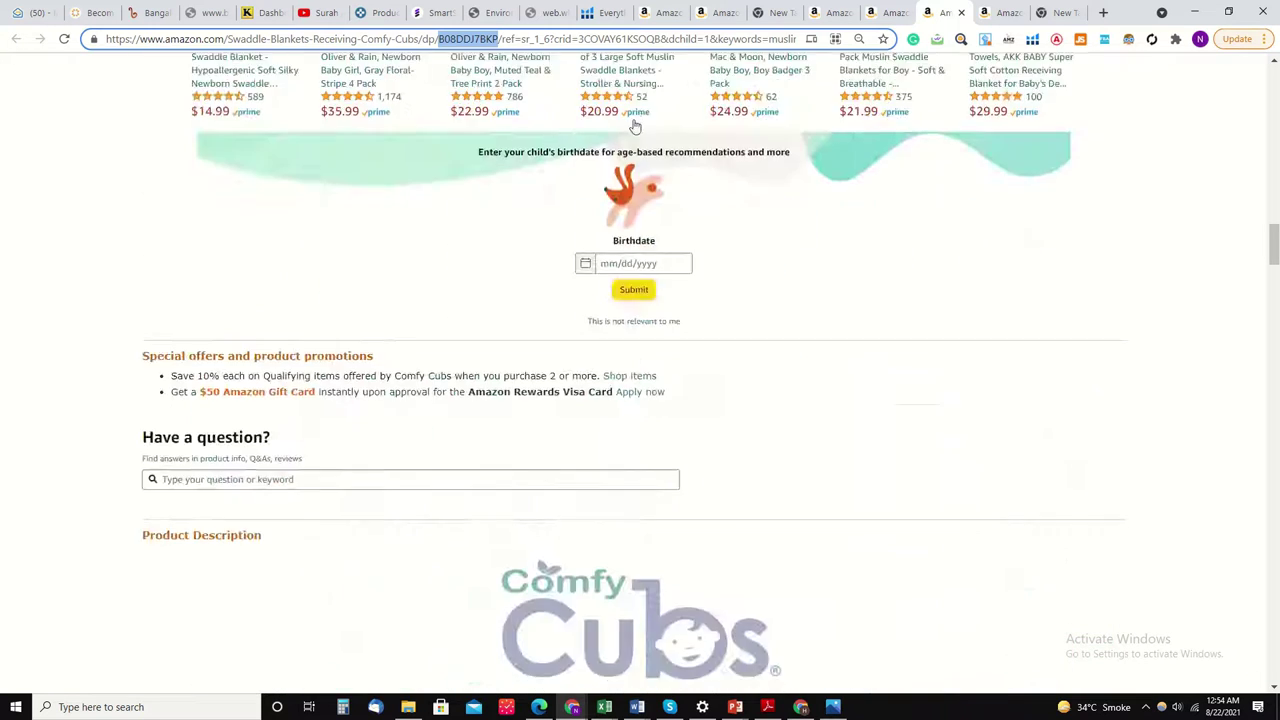
scroll(634, 119, down, 15)
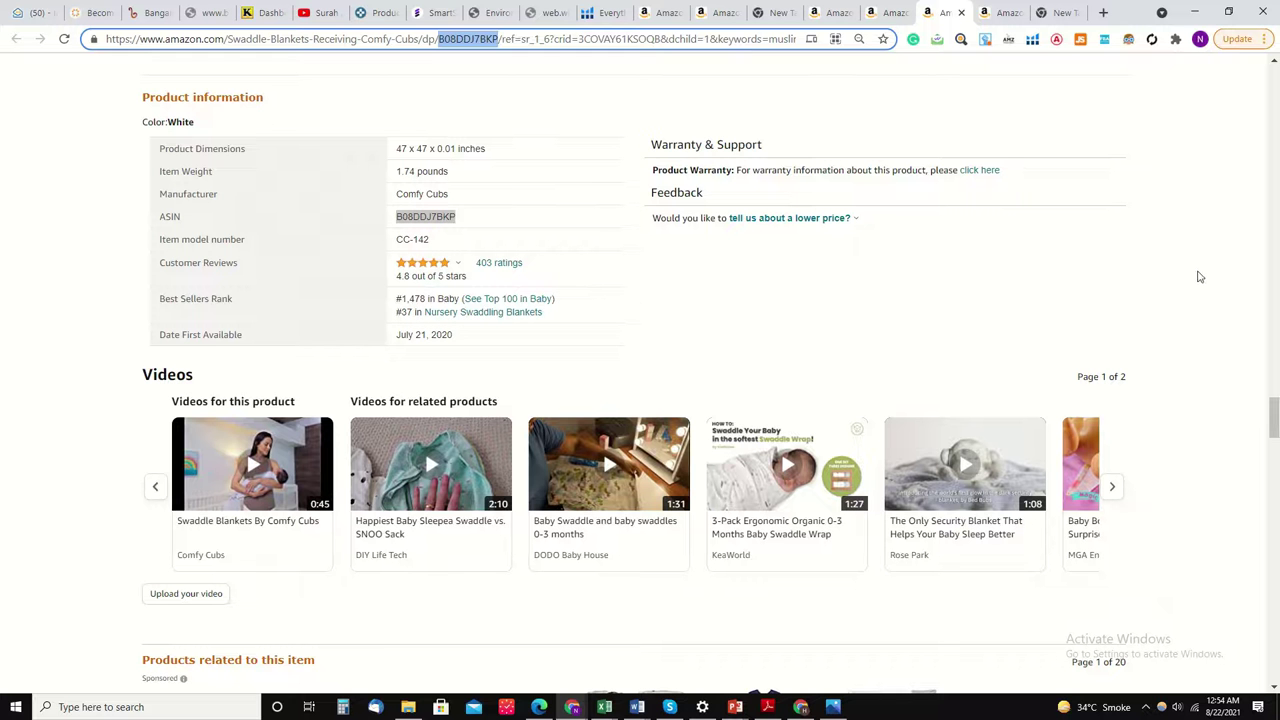
mouse_move(614, 6)
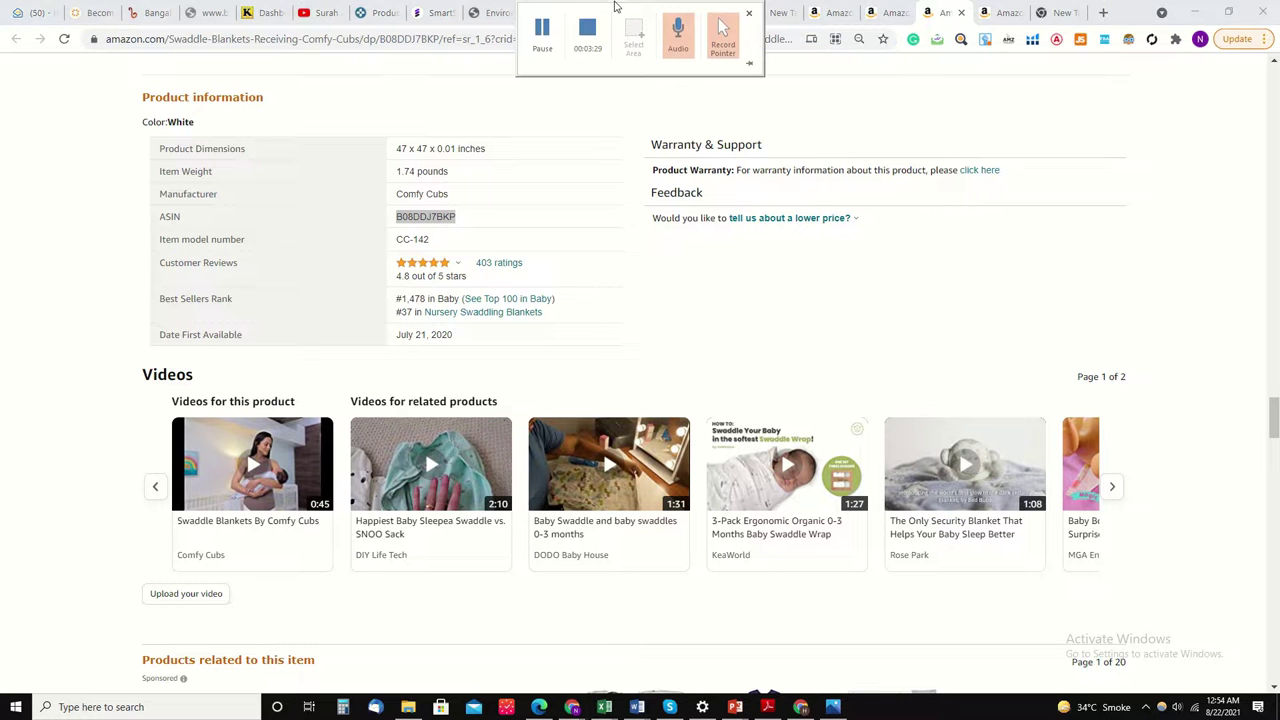
Switch to Helium 10, sign in, and bring the dashboard tool cards into view
click(600, 12)
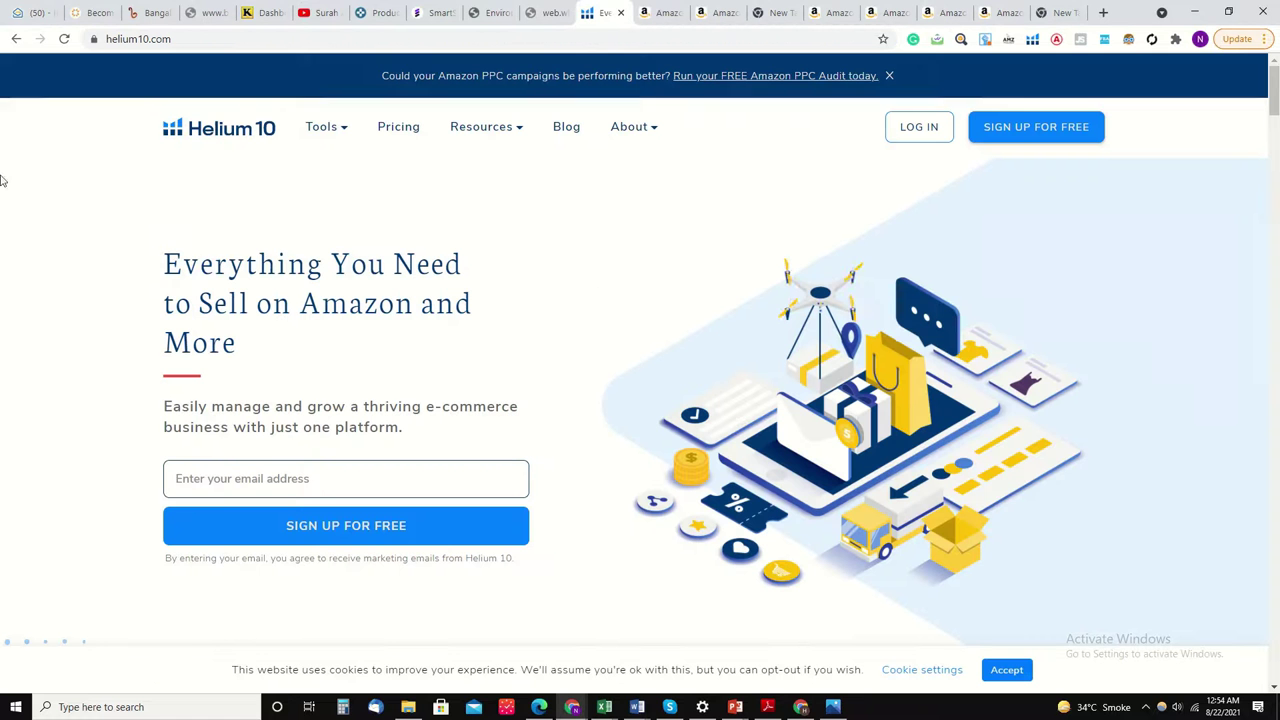
click(896, 141)
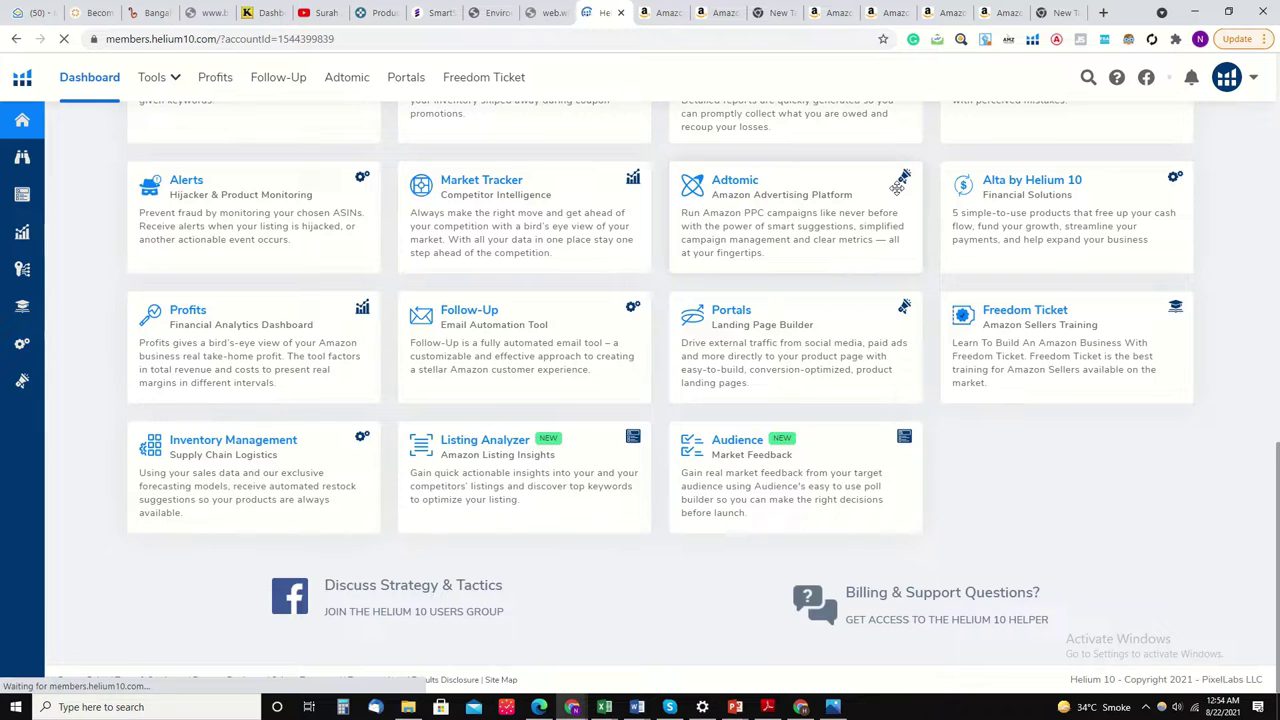
scroll(899, 184, up, 3)
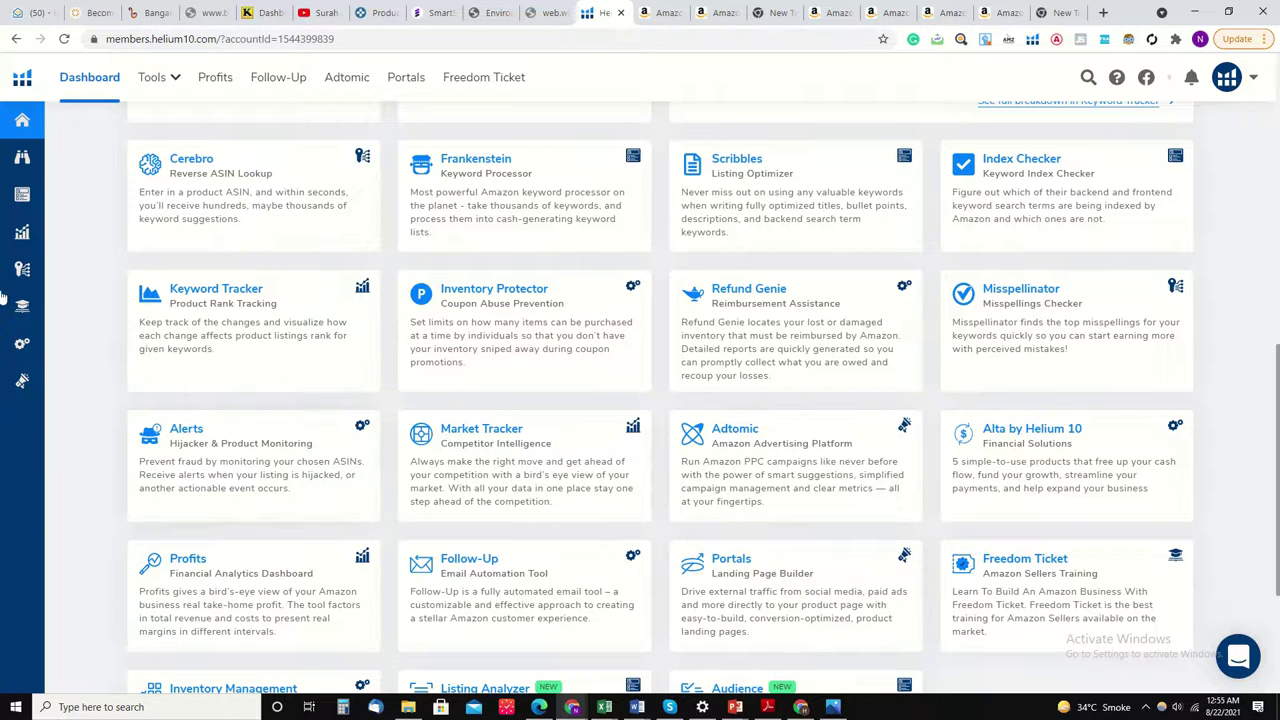
Open Cerebro reverse ASIN lookup from the Keyword Research tools
mouse_move(50, 318)
click(60, 278)
click(63, 303)
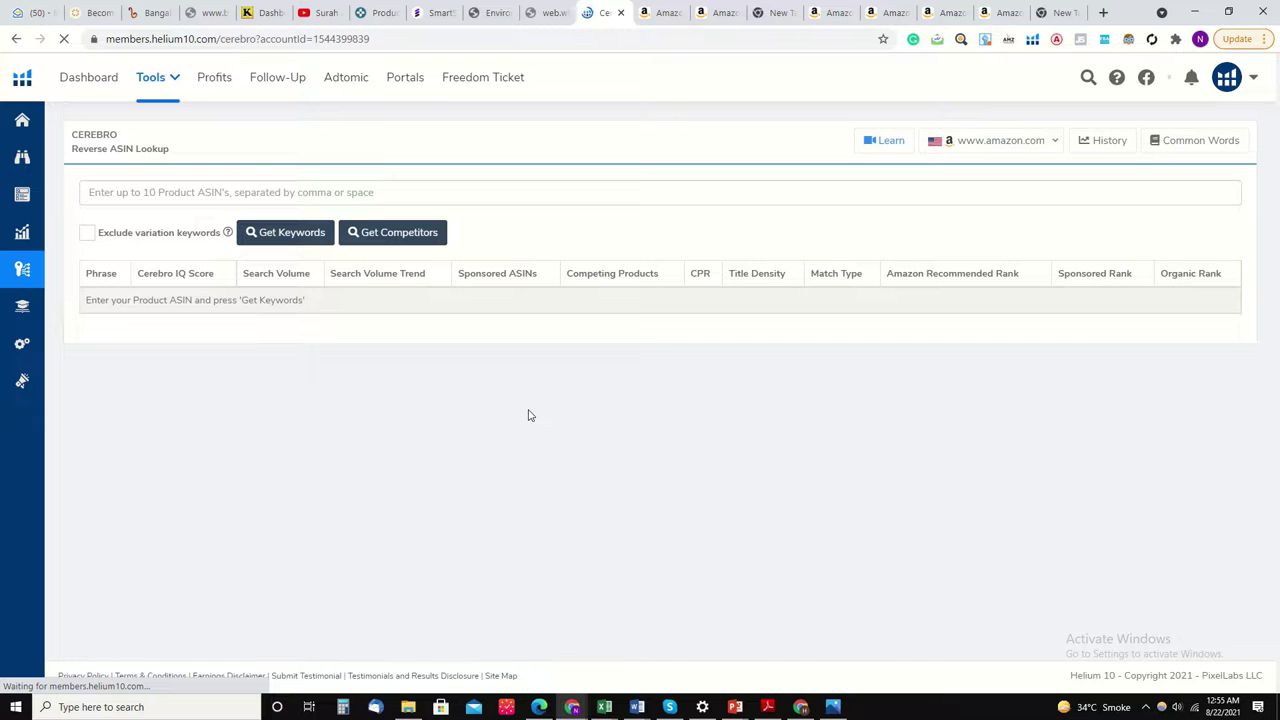
Run a new Cerebro keyword search for the pasted ASIN B08DDJ7BKP
click(354, 196)
key(ctrl+v)
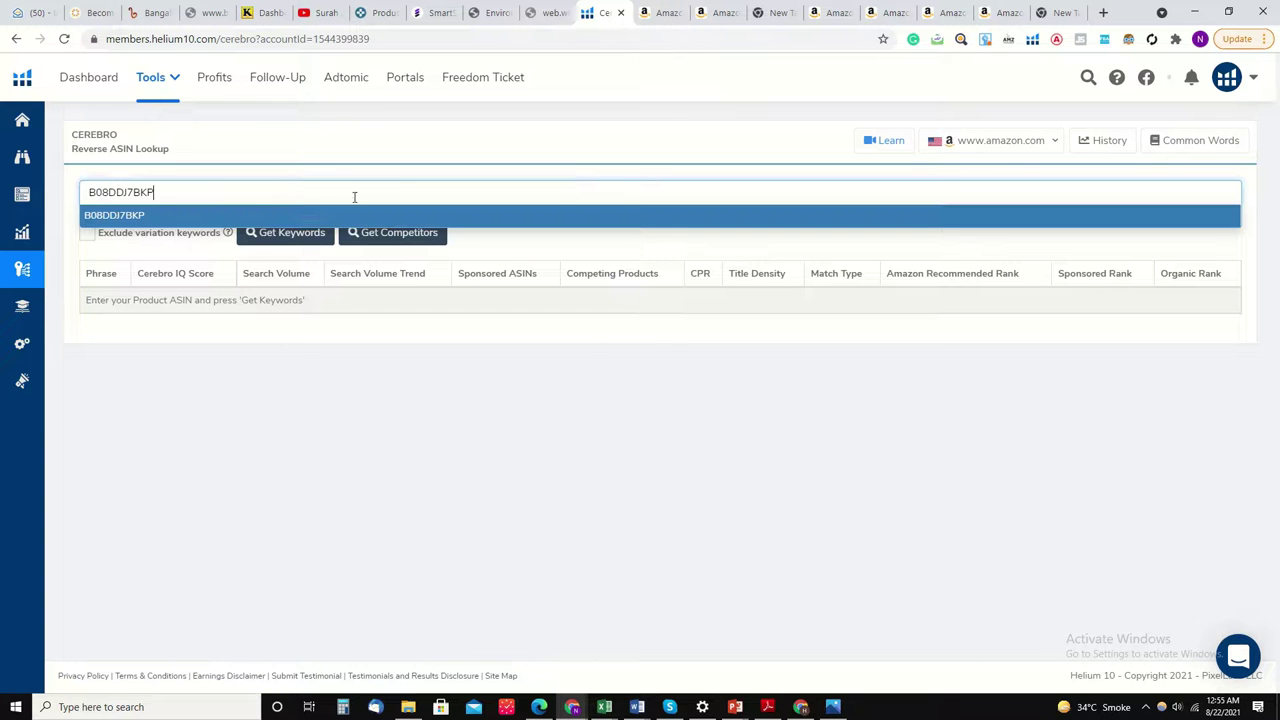
click(320, 240)
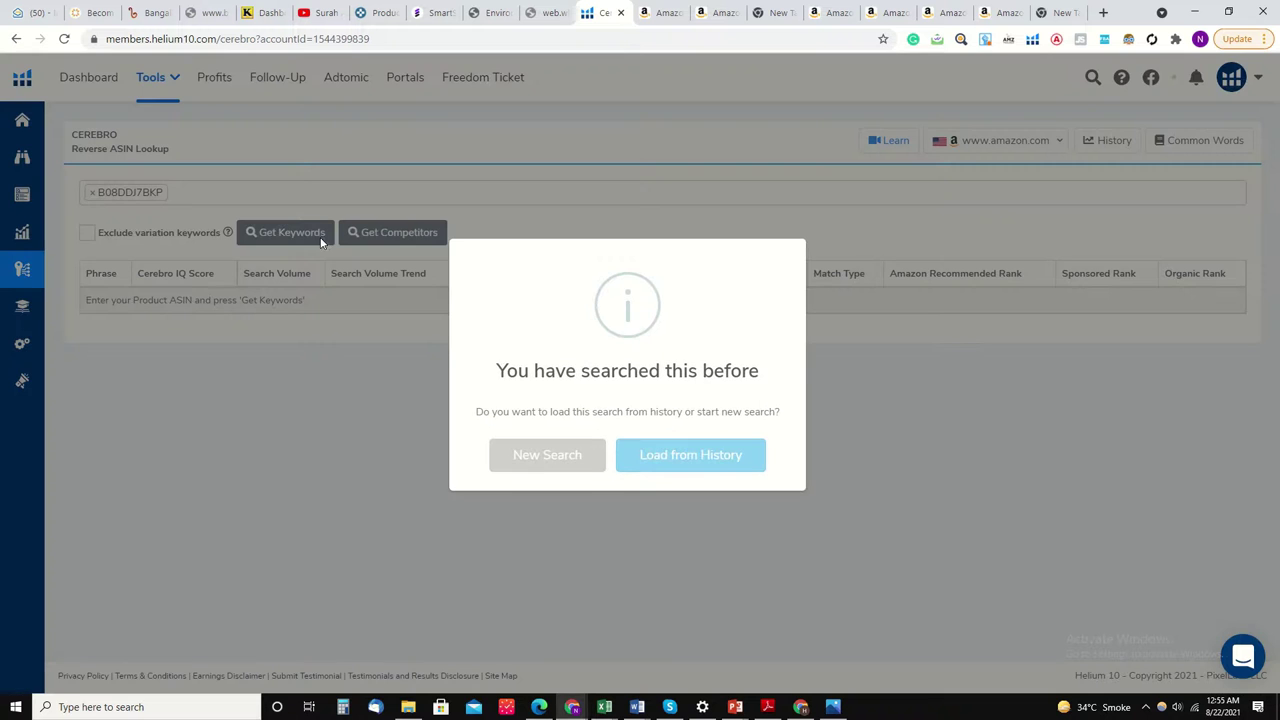
click(543, 458)
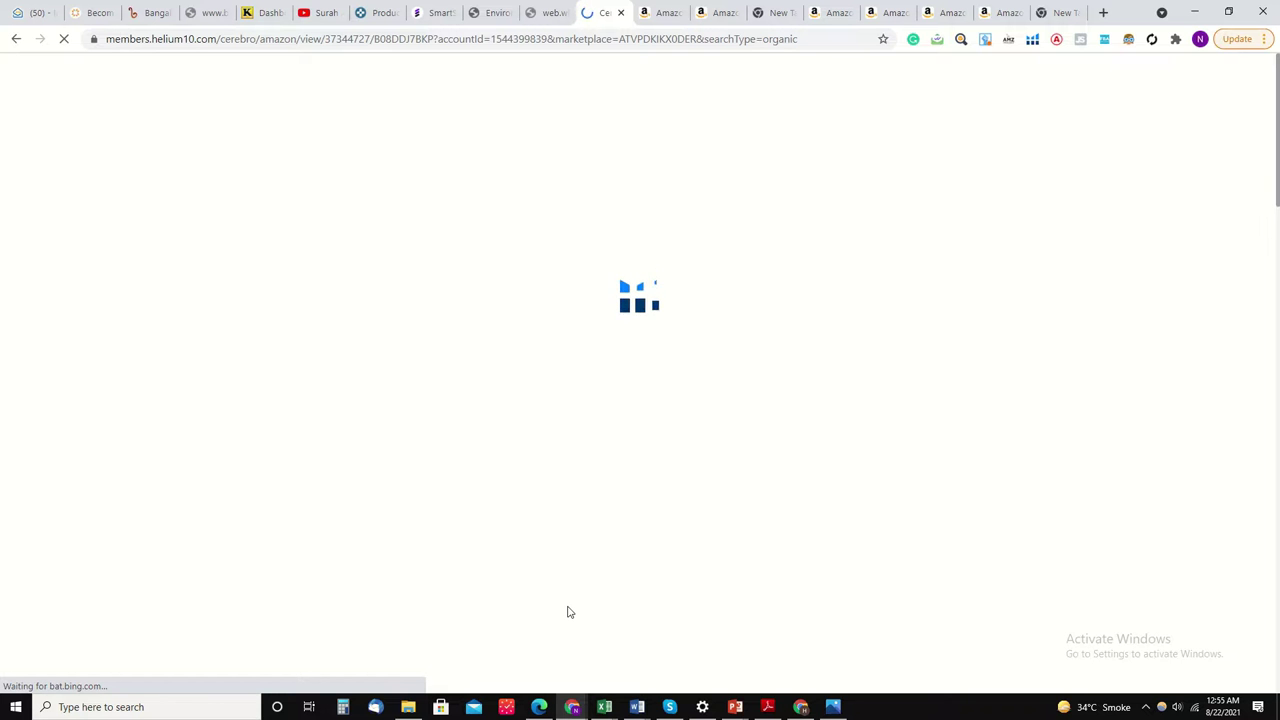
Sort the 5,415 keywords by search volume, high to low, with 'baby boy' at 113,585 on top
scroll(597, 465, down, 7)
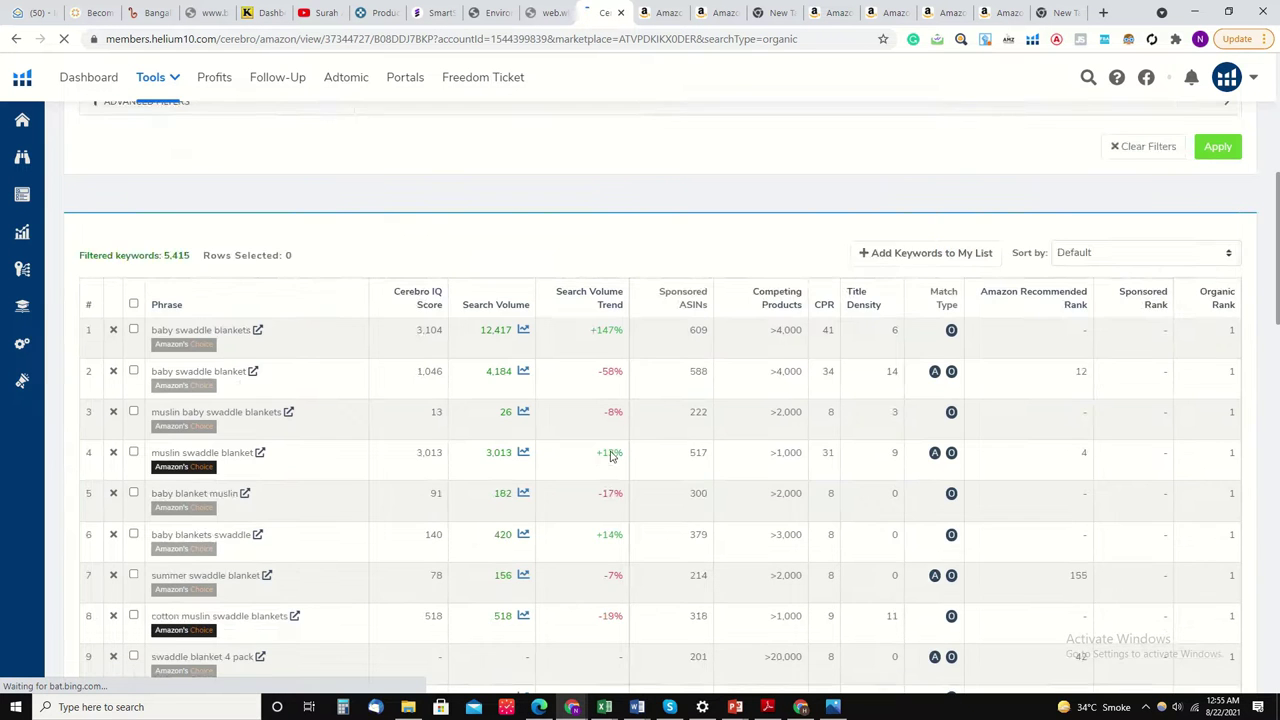
scroll(611, 451, up, 2)
scroll(611, 451, up, 1)
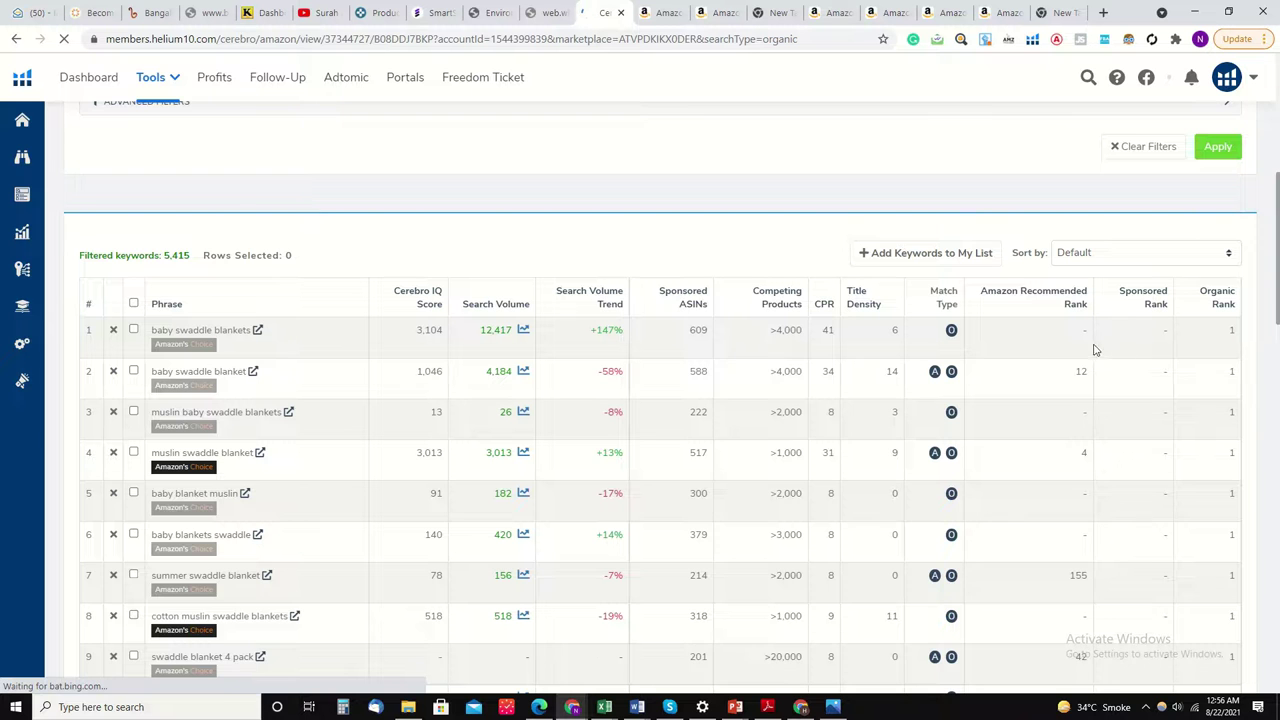
click(515, 305)
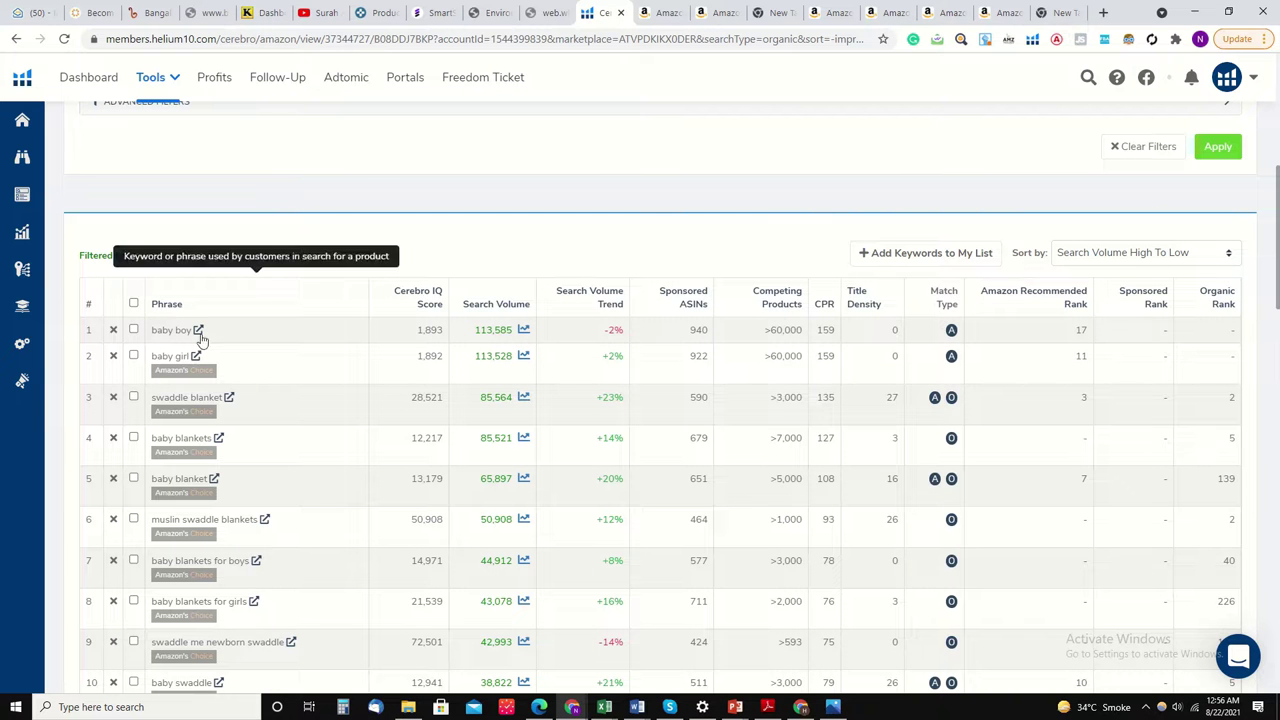
Open the Amazon 'swaddle blanket' search from Cerebro and scroll through its results
click(229, 399)
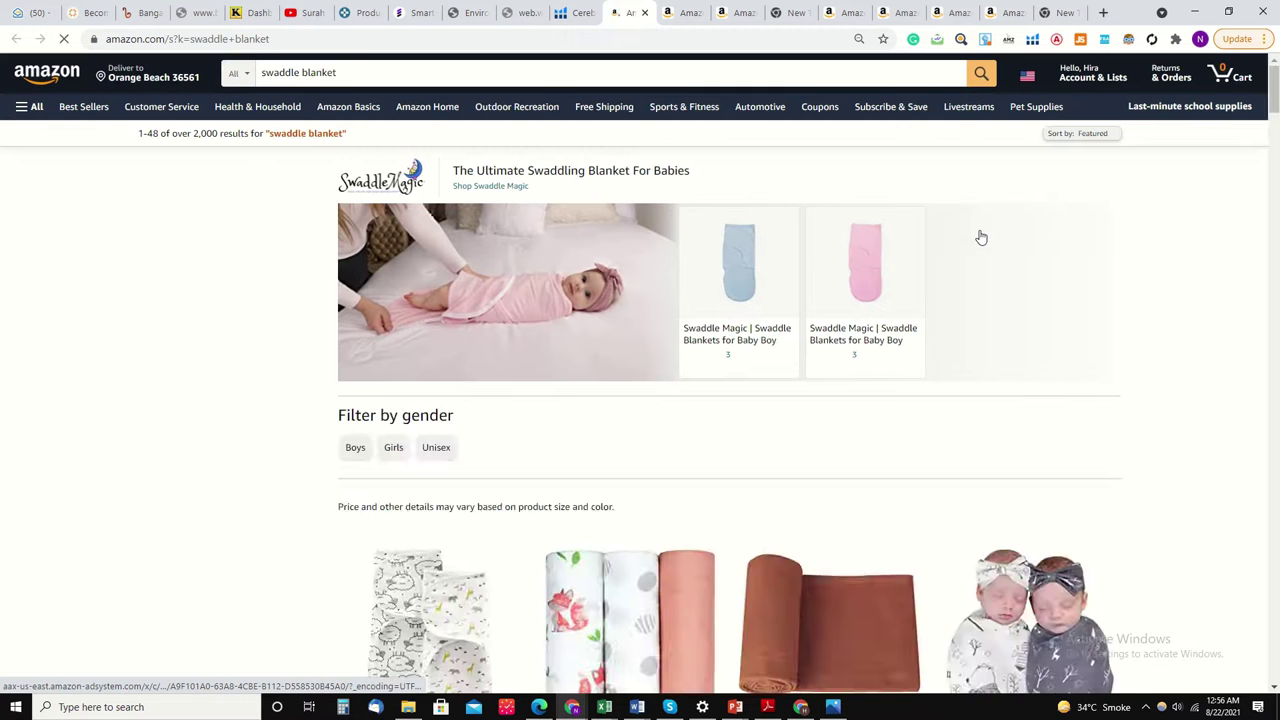
scroll(981, 237, down, 15)
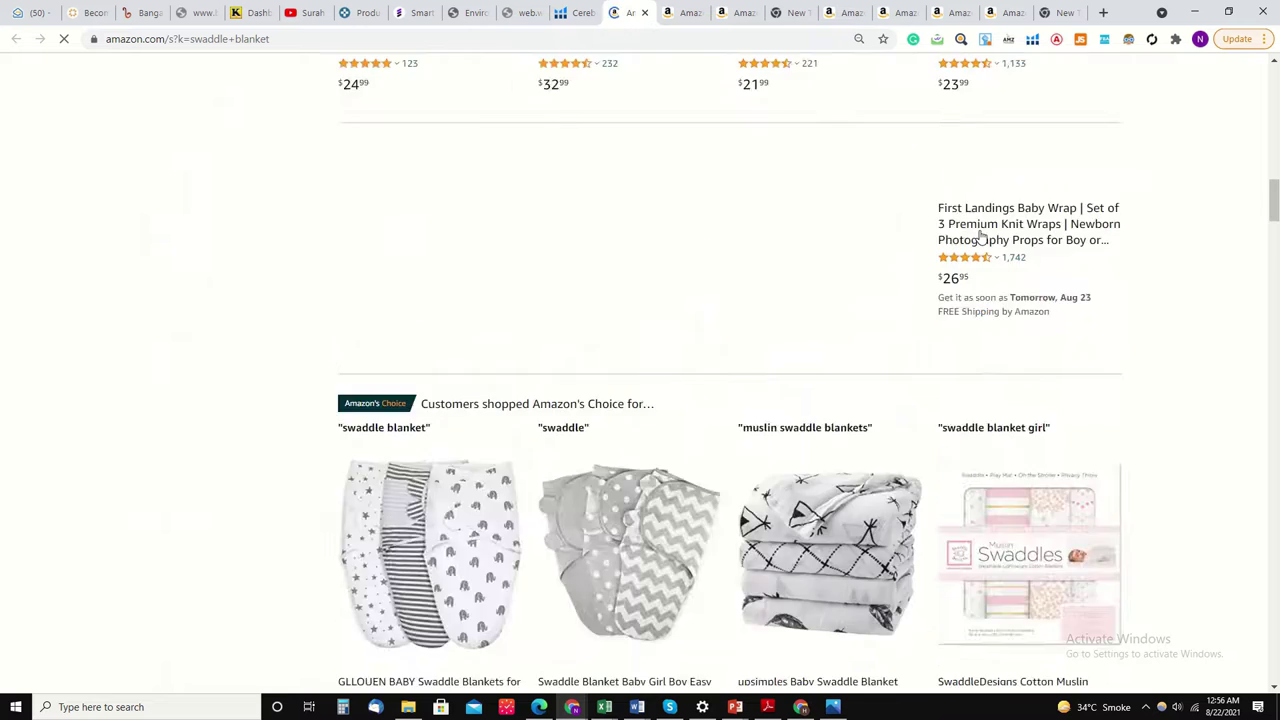
scroll(981, 237, down, 5)
scroll(981, 237, up, 20)
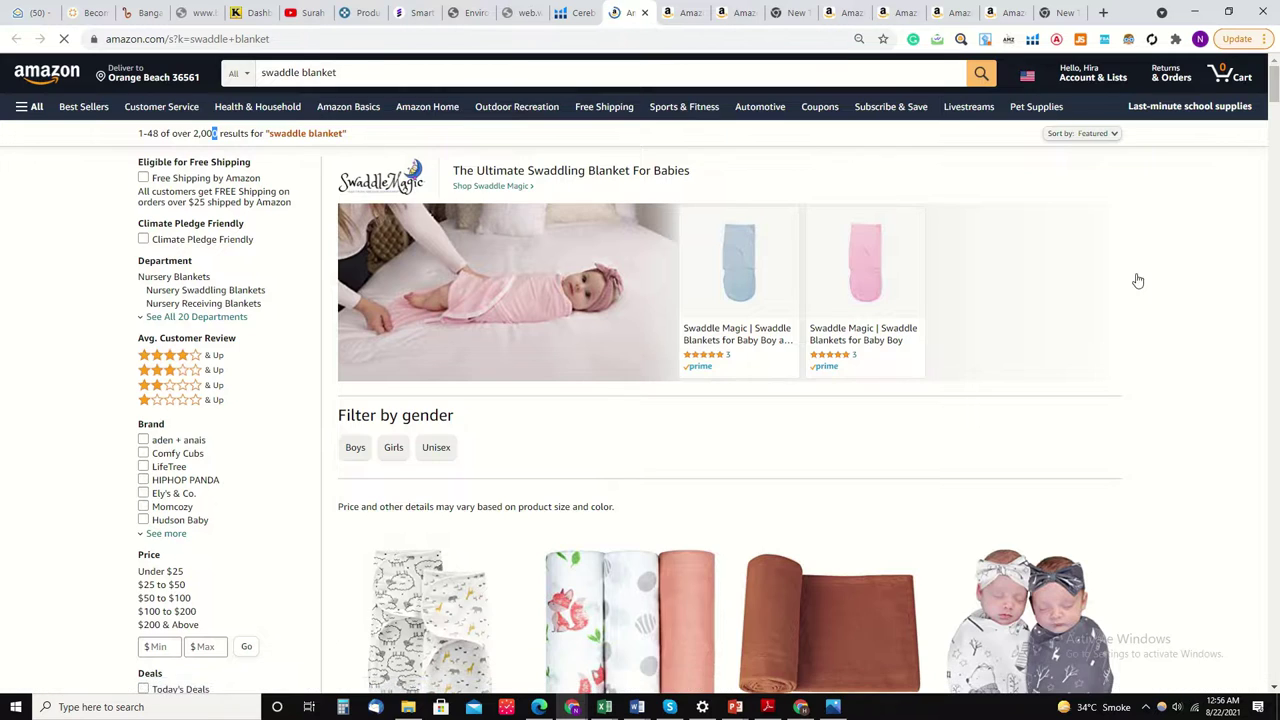
scroll(1149, 286, down, 5)
scroll(1169, 303, down, 5)
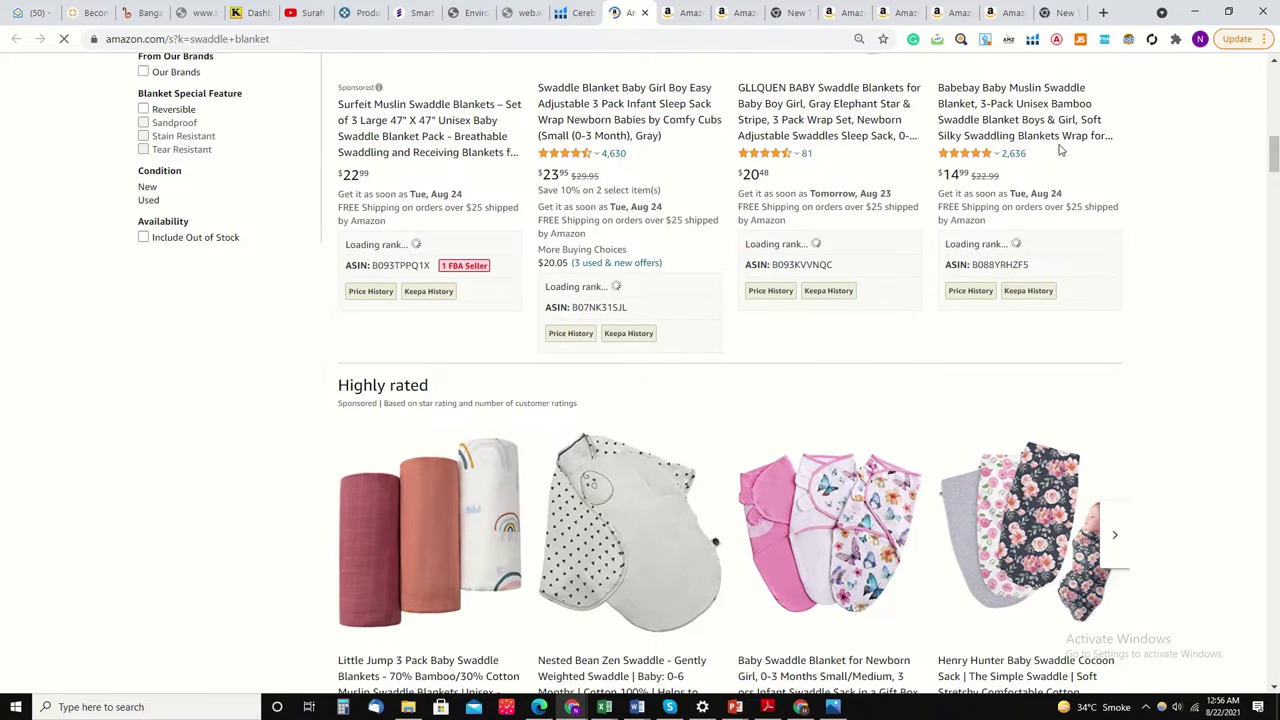
scroll(960, 200, down, 5)
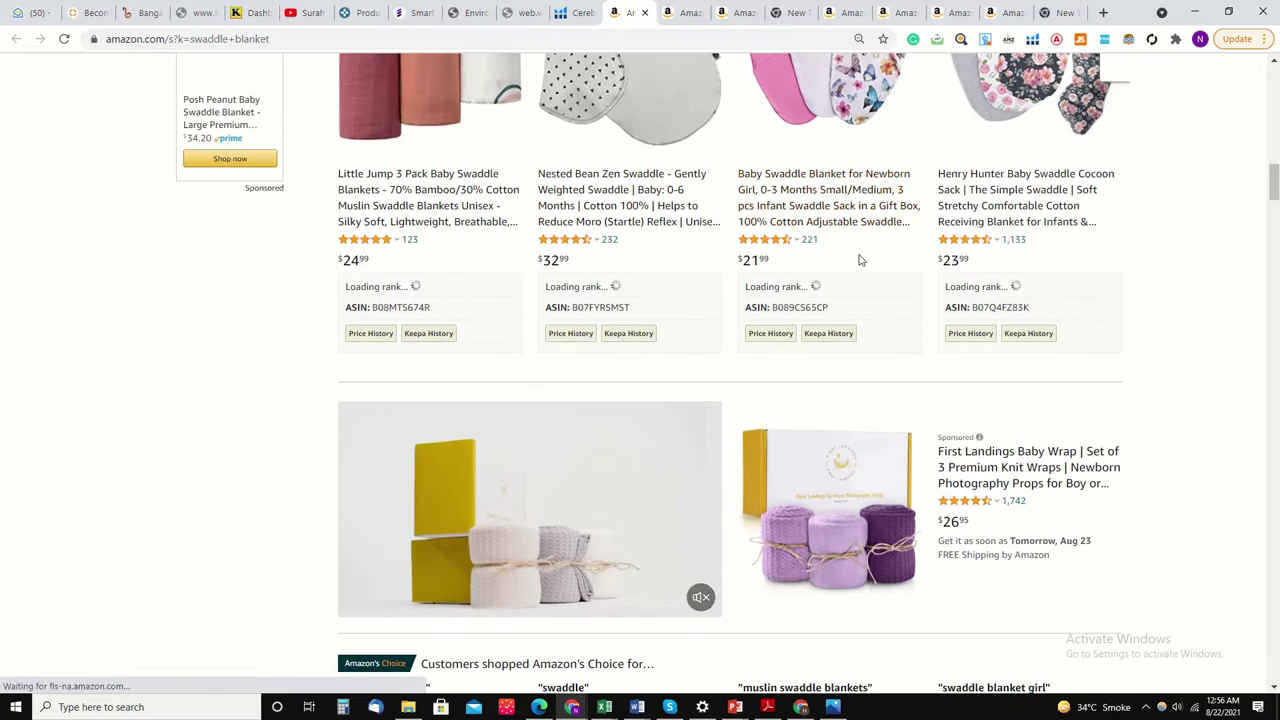
scroll(858, 260, down, 8)
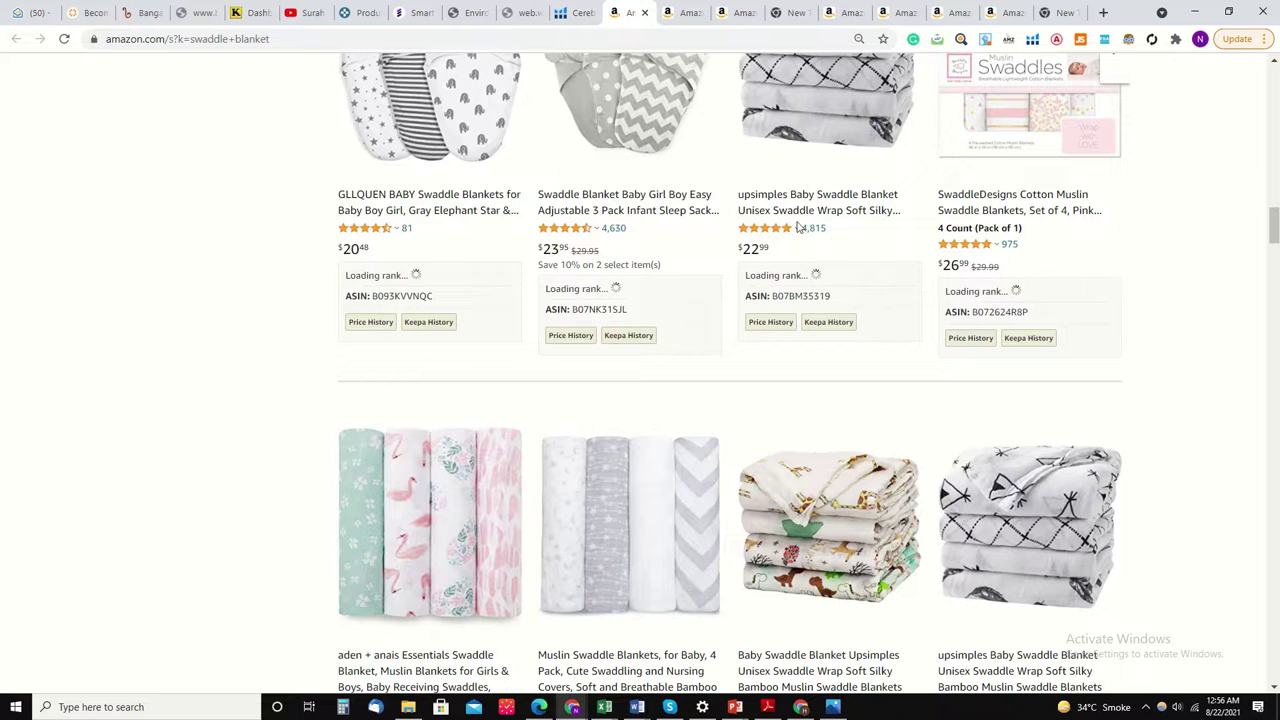
scroll(1060, 250, down, 3)
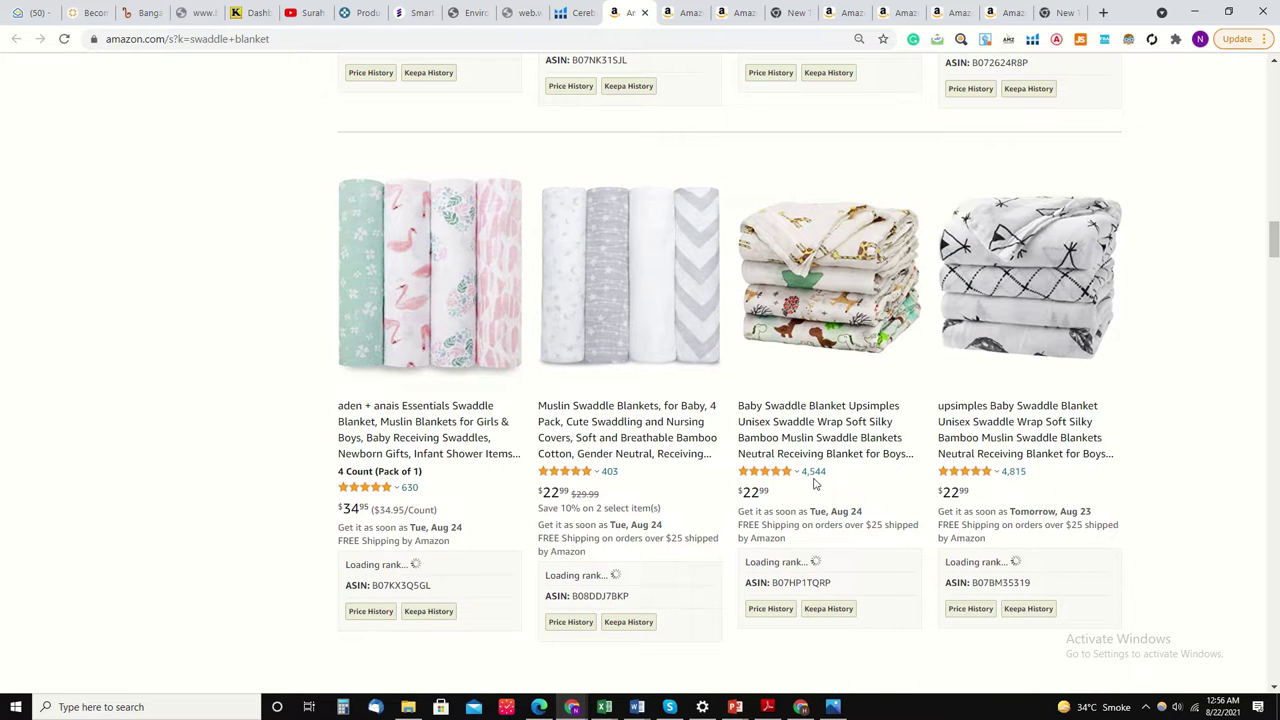
scroll(815, 484, down, 5)
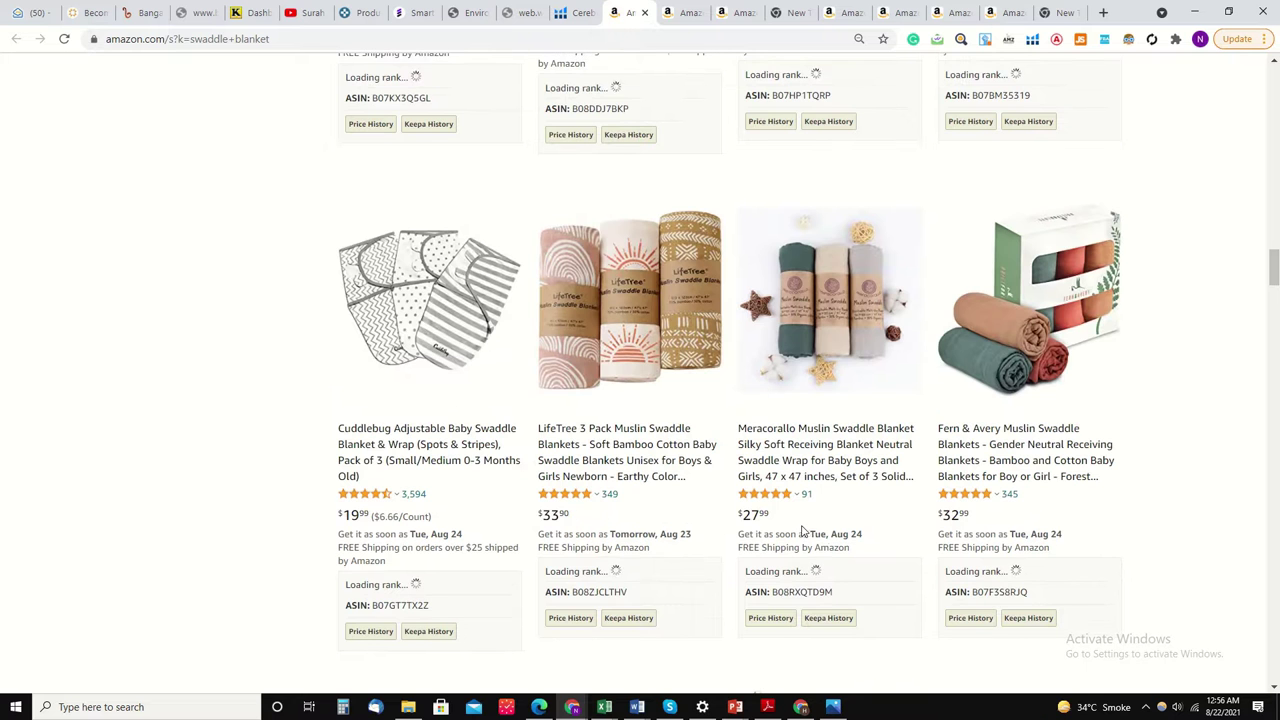
scroll(972, 508, down, 5)
scroll(971, 505, down, 2)
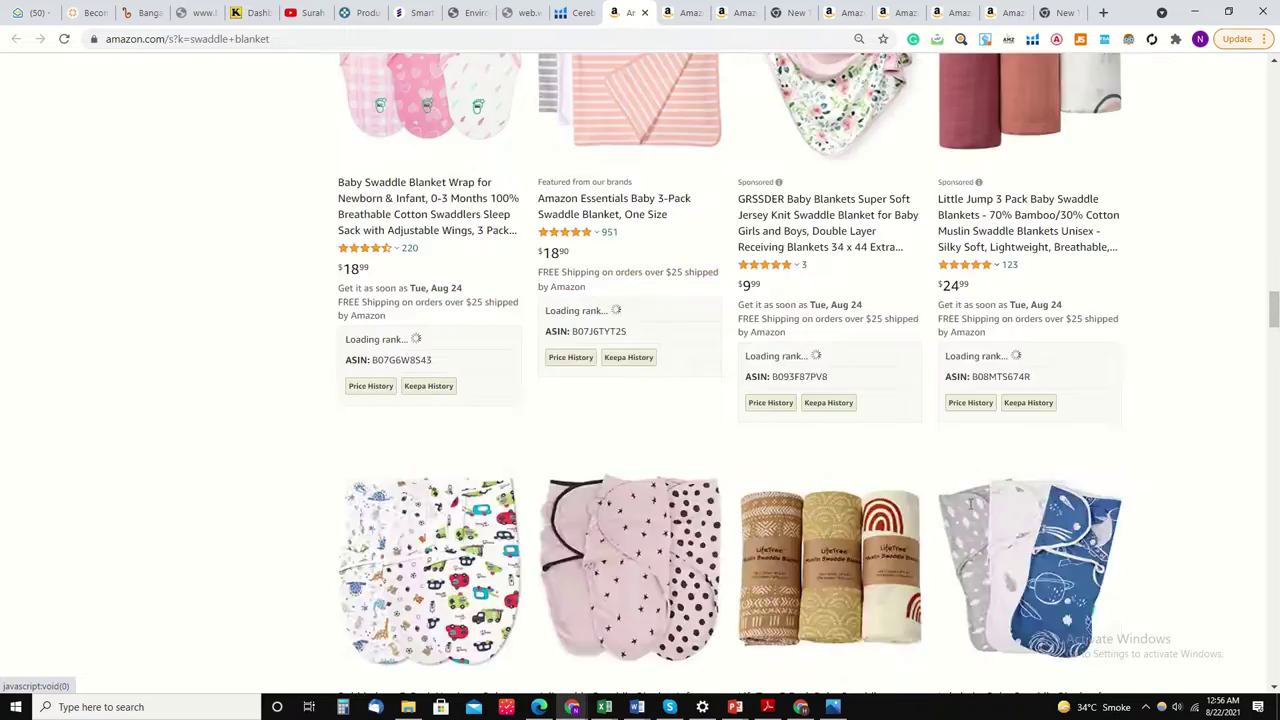
scroll(971, 505, down, 5)
Bring up slide 7, 'Keywords', in the TODAYS LECTURE PowerPoint deck
scroll(970, 508, down, 5)
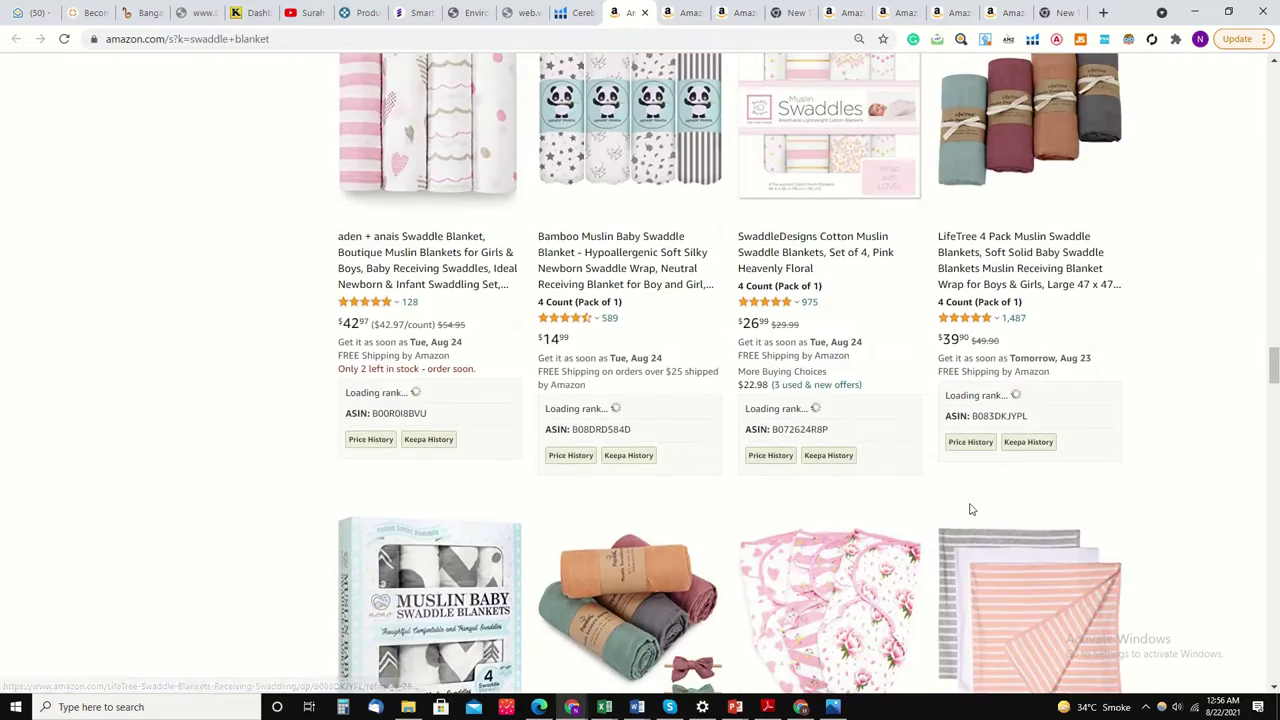
scroll(969, 509, down, 7)
scroll(1091, 397, up, 7)
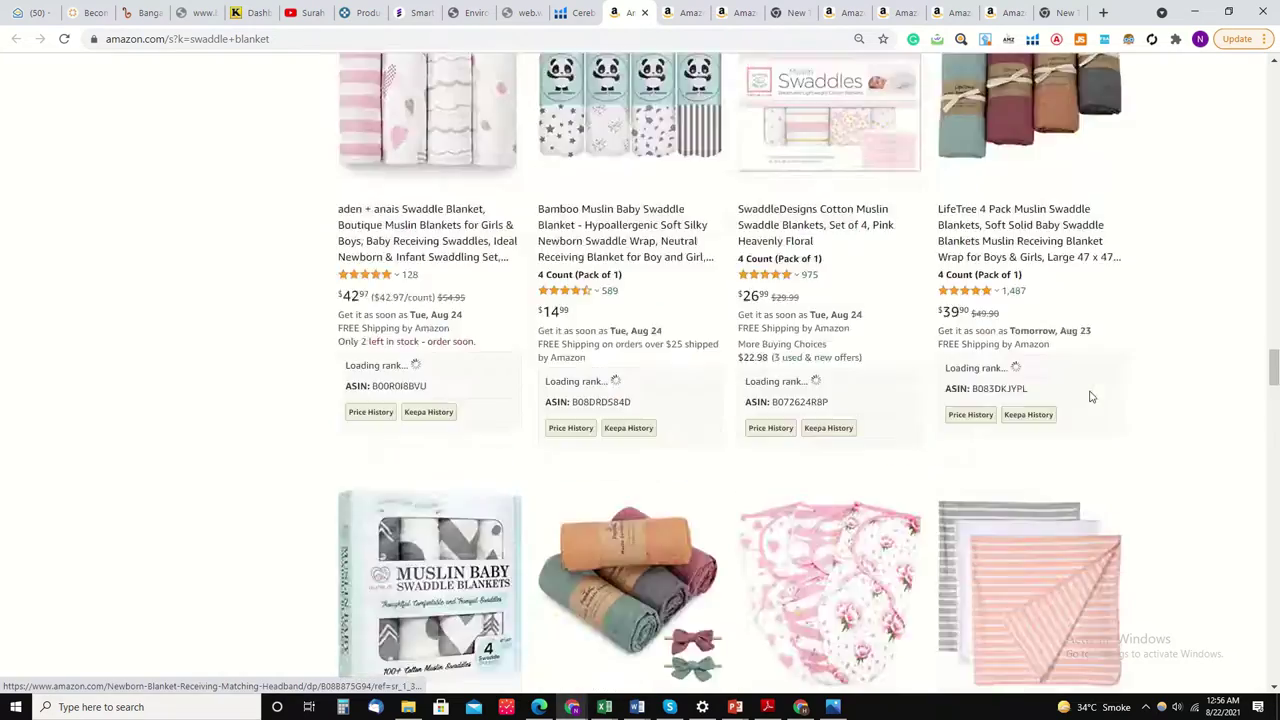
scroll(1091, 397, up, 15)
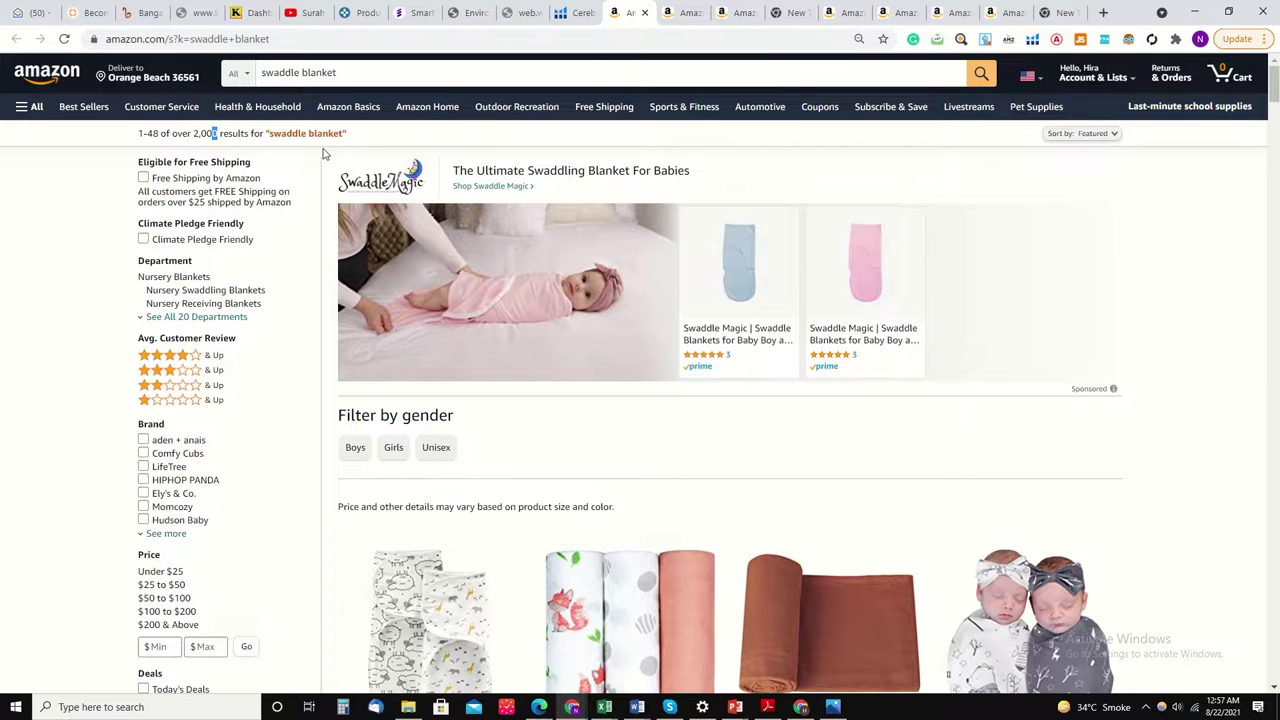
scroll(397, 149, down, 3)
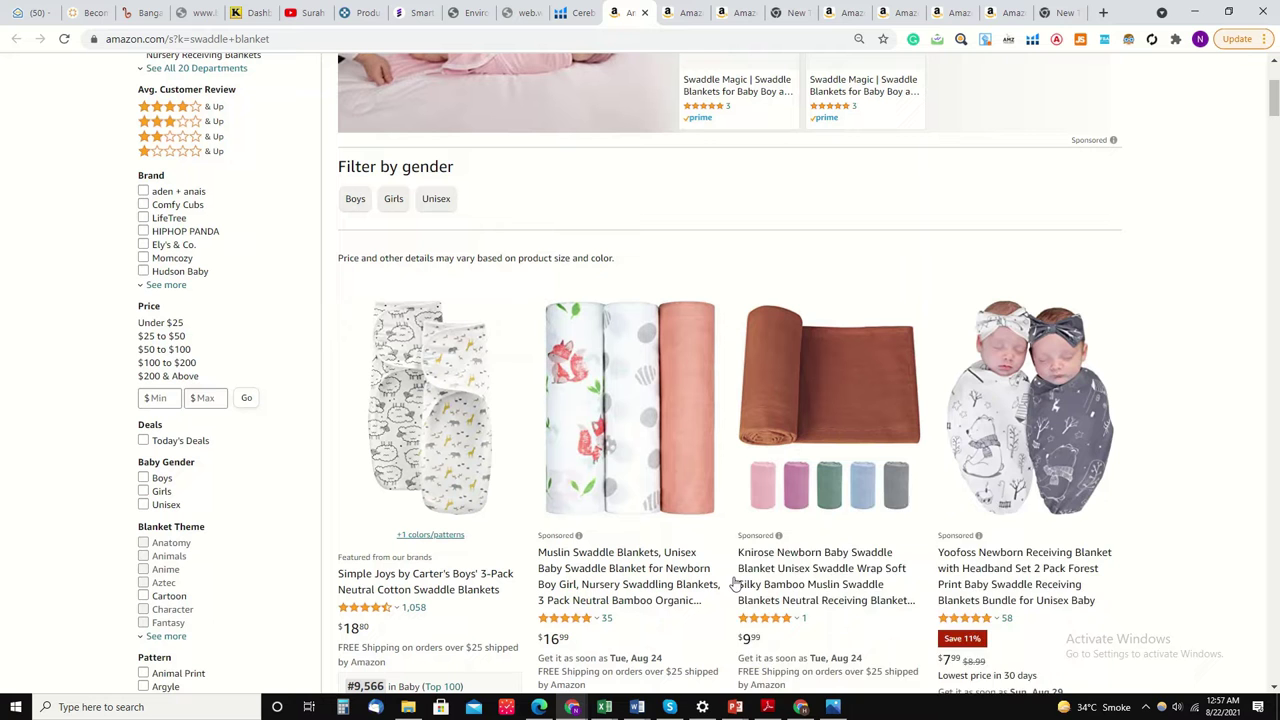
click(722, 680)
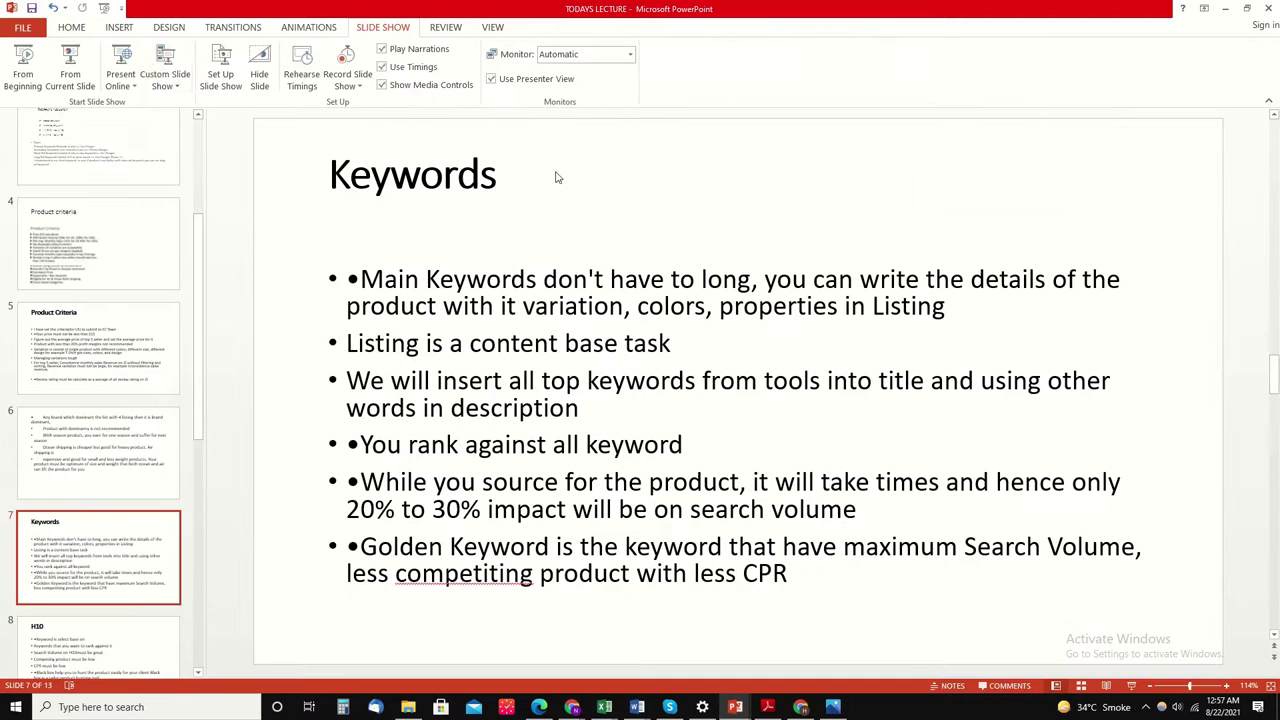
Start the slide show from the current slide, showing slide 7 'Keywords' full screen
click(70, 74)
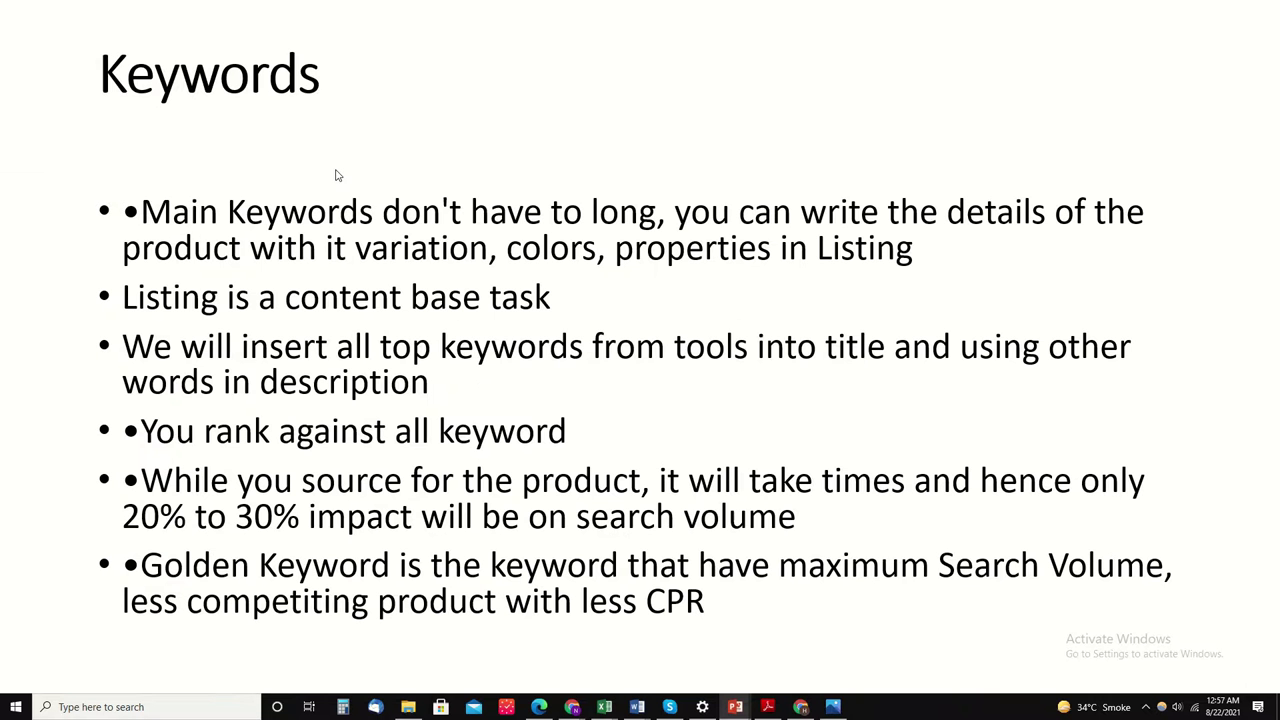